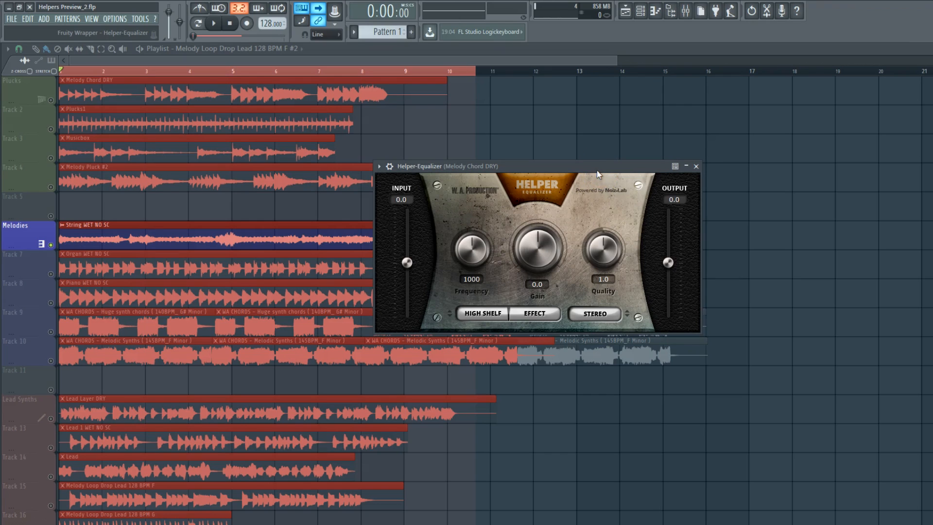
pyautogui.moveTo(596, 170); pyautogui.dragTo(581, 161)
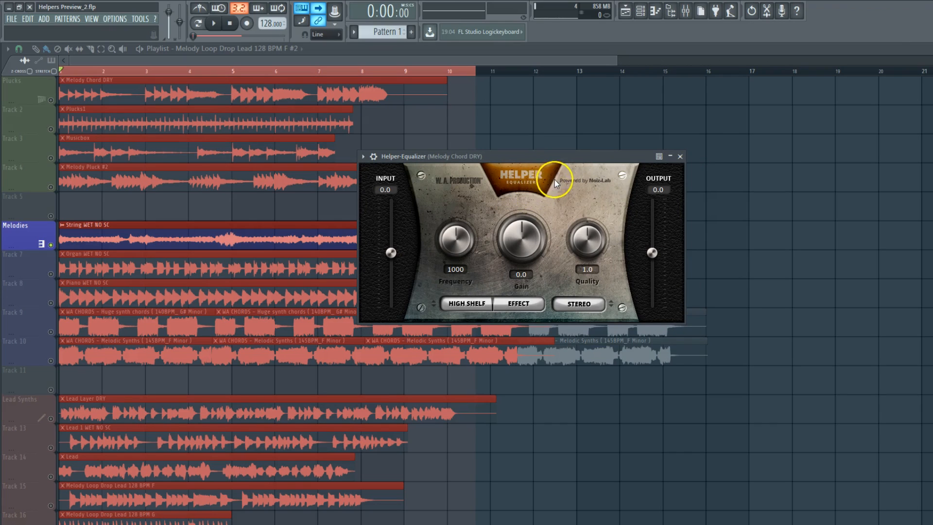
pyautogui.moveTo(579, 159); pyautogui.dragTo(569, 166)
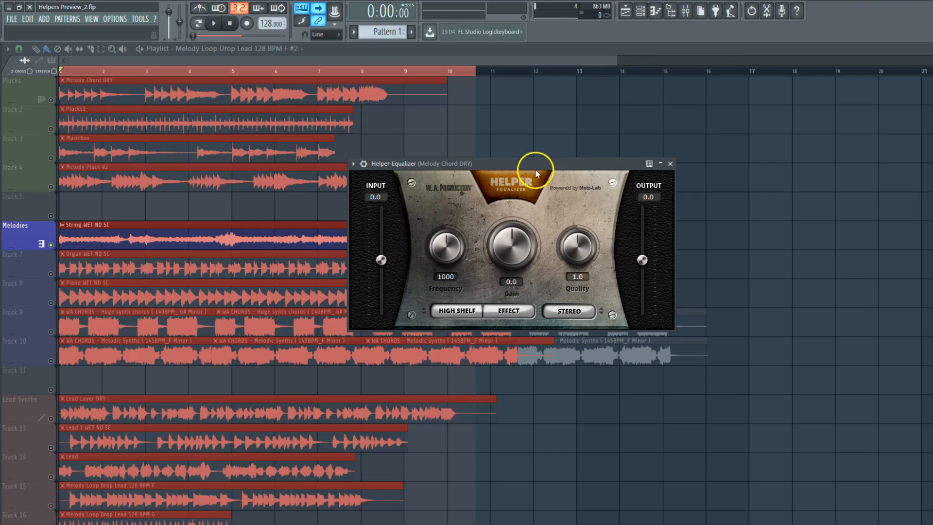
pyautogui.moveTo(530, 169); pyautogui.dragTo(479, 191)
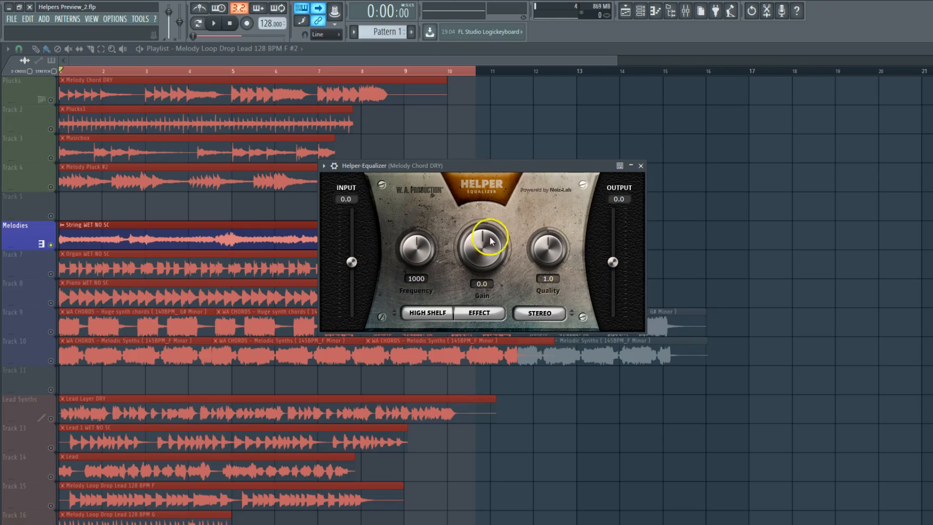
pyautogui.moveTo(434, 167); pyautogui.dragTo(417, 178)
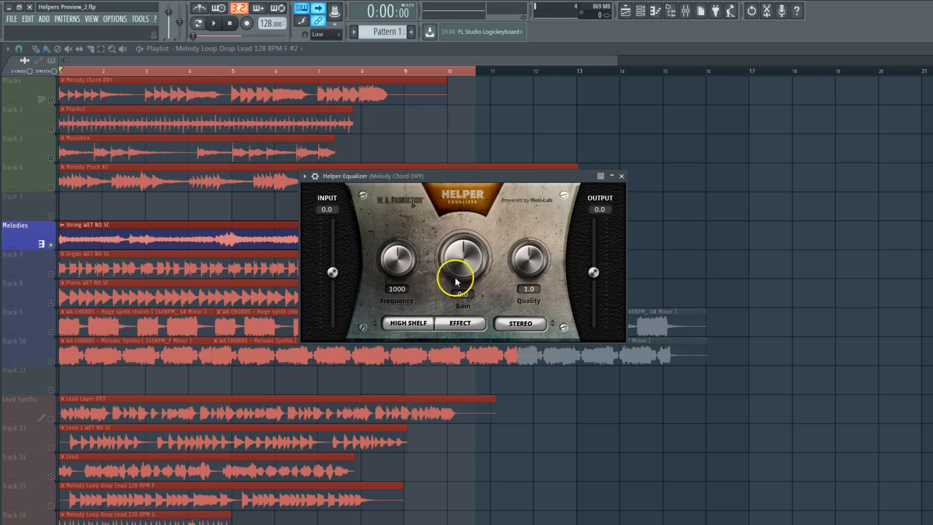
# - Set the Helper-Equalizer's frequency to 851, gain to 1.0 and quality to 1.4
pyautogui.moveTo(393, 264); pyautogui.dragTo(395, 275)
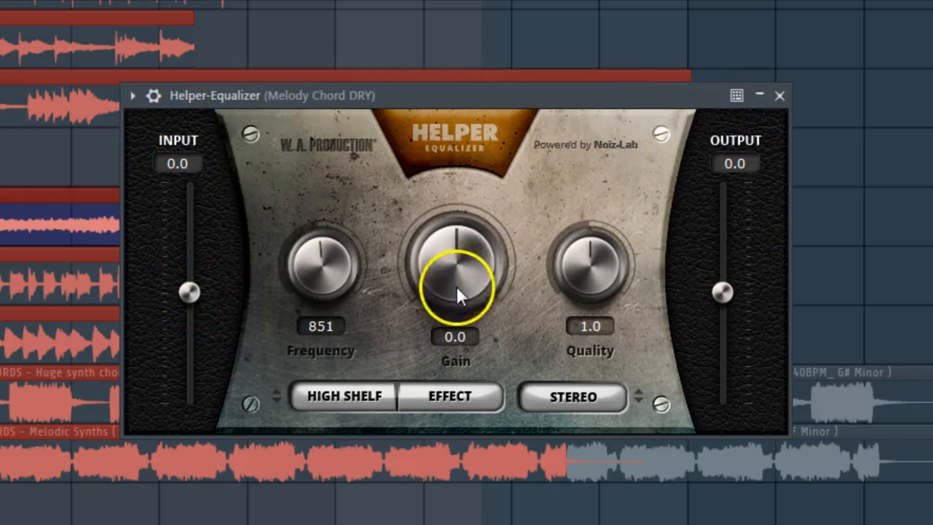
pyautogui.moveTo(457, 290); pyautogui.dragTo(457, 264)
pyautogui.moveTo(593, 270); pyautogui.dragTo(611, 219)
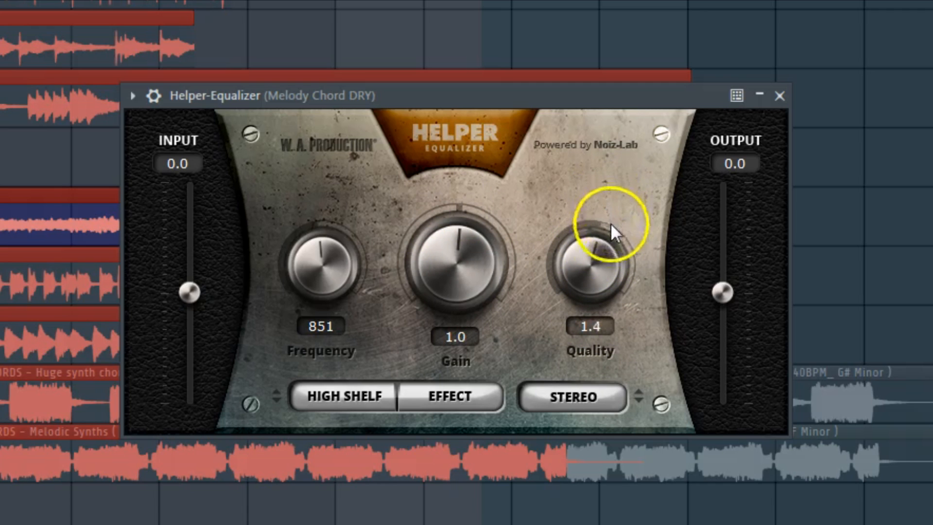
# - Switch the equalizer's filter type to Peak and reduce the gain to 0.2
pyautogui.click(371, 400)
pyautogui.click(344, 411)
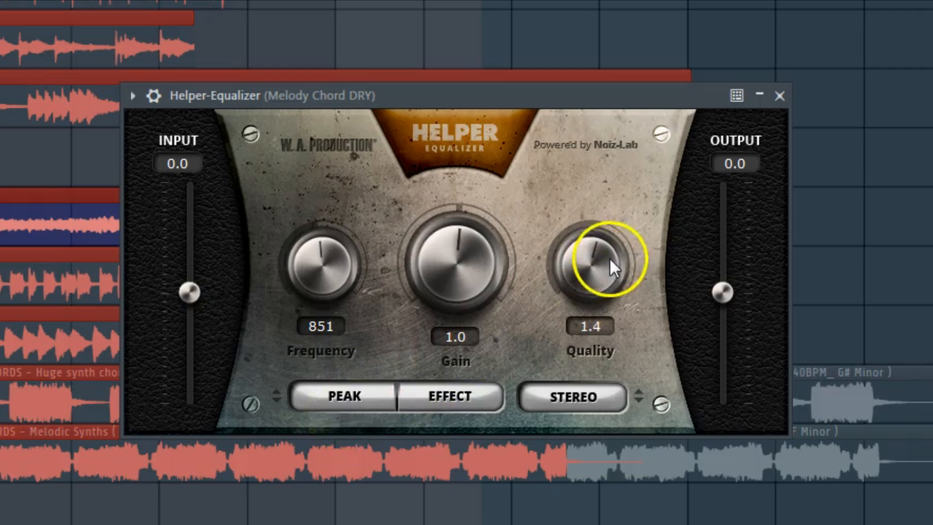
pyautogui.moveTo(603, 256); pyautogui.dragTo(470, 282)
# - Toggle the equalizer's output between Effect and Difference, leave it on Difference, and raise the gain to 1.8
pyautogui.click(464, 406)
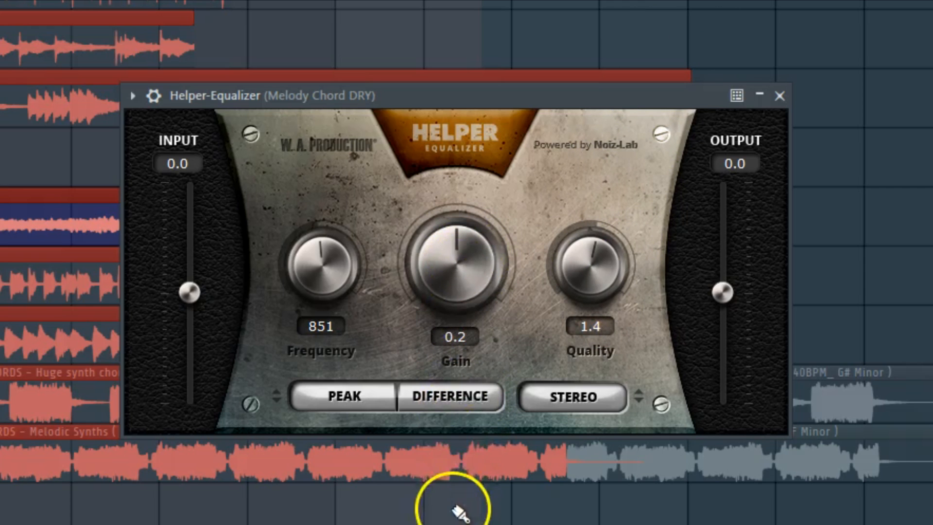
pyautogui.click(450, 406)
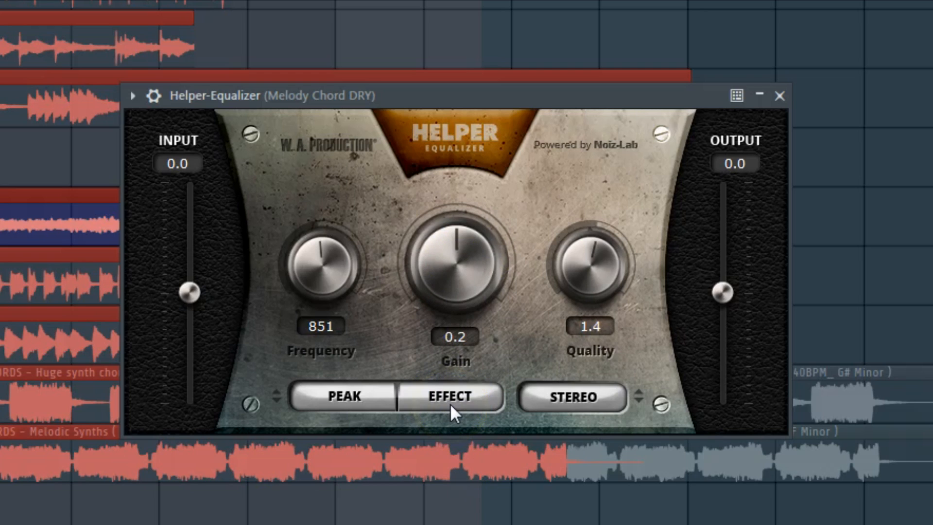
pyautogui.click(451, 404)
pyautogui.click(450, 404)
pyautogui.click(471, 403)
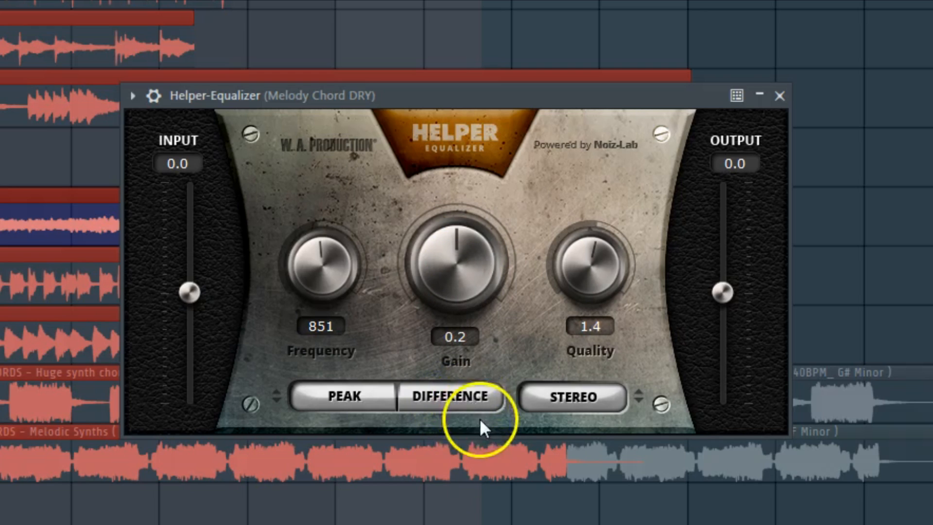
pyautogui.click(465, 283)
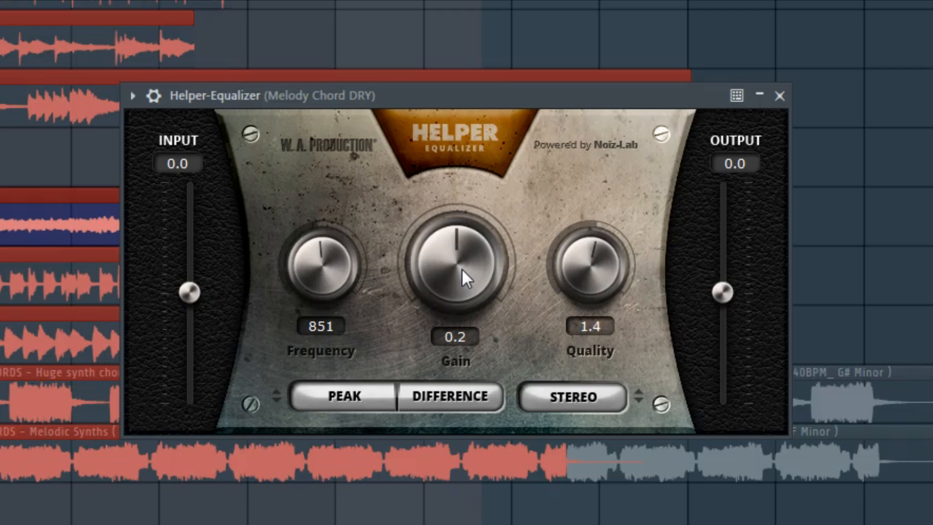
pyautogui.click(455, 407)
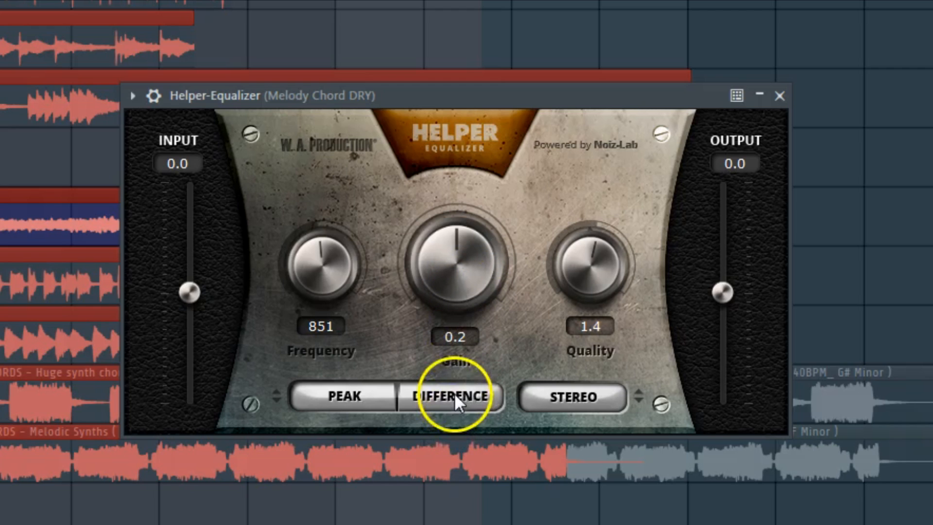
pyautogui.click(457, 286)
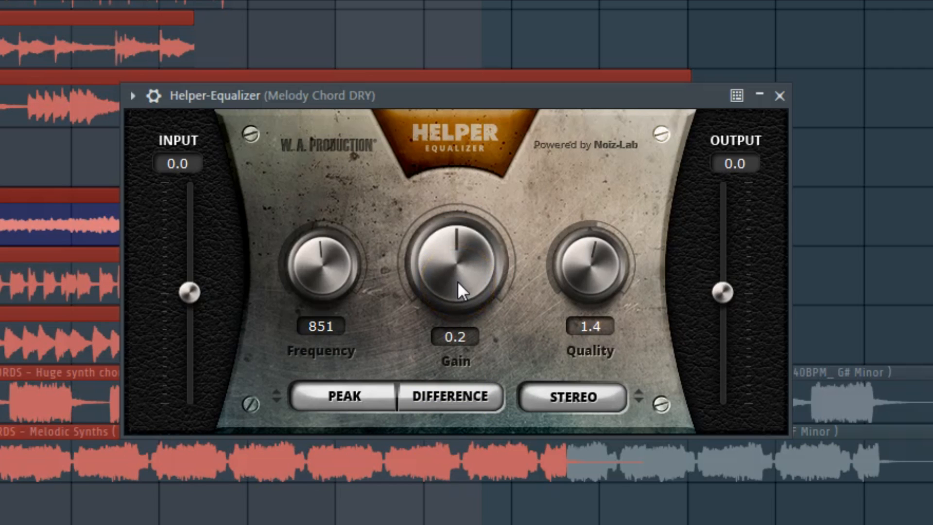
pyautogui.moveTo(458, 274); pyautogui.dragTo(461, 250)
# - Cycle the equalizer's channel mode through its options and back to Stereo
pyautogui.click(578, 391)
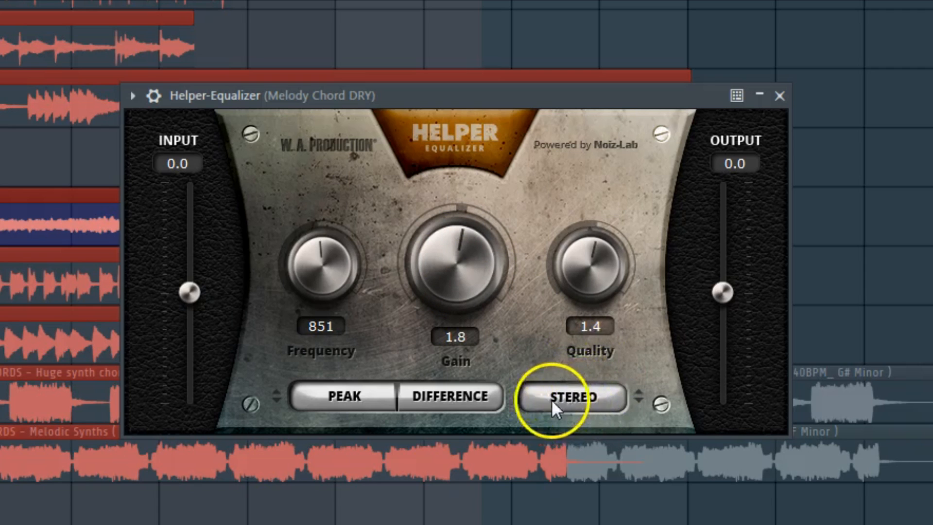
pyautogui.click(591, 400)
pyautogui.click(599, 424)
pyautogui.click(598, 409)
pyautogui.click(603, 409)
pyautogui.click(613, 398)
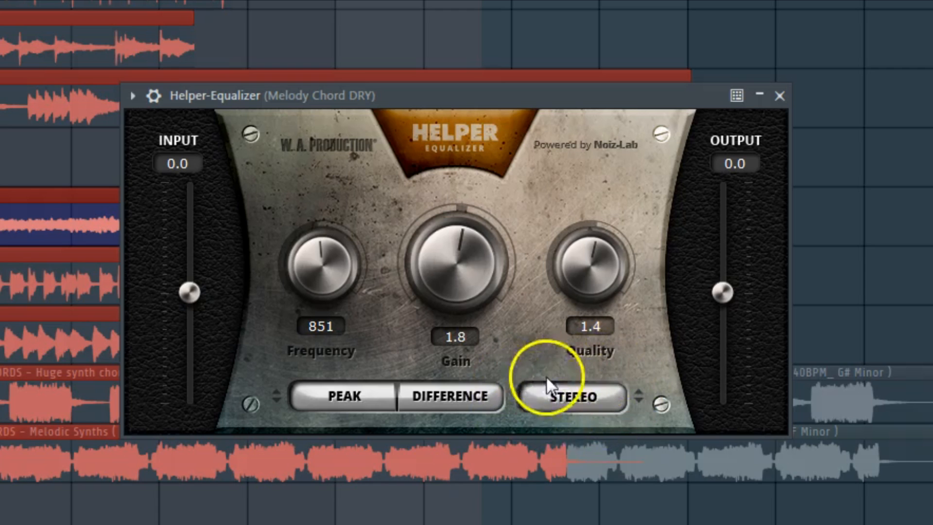
# - Step the equalizer's channel mode onward through Side and Left, and close the plugin window
pyautogui.click(582, 395)
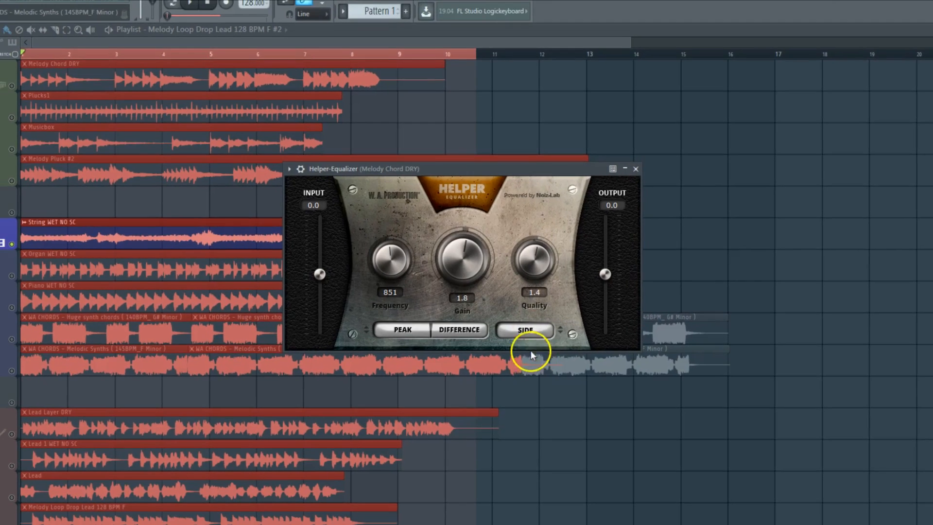
pyautogui.click(528, 346)
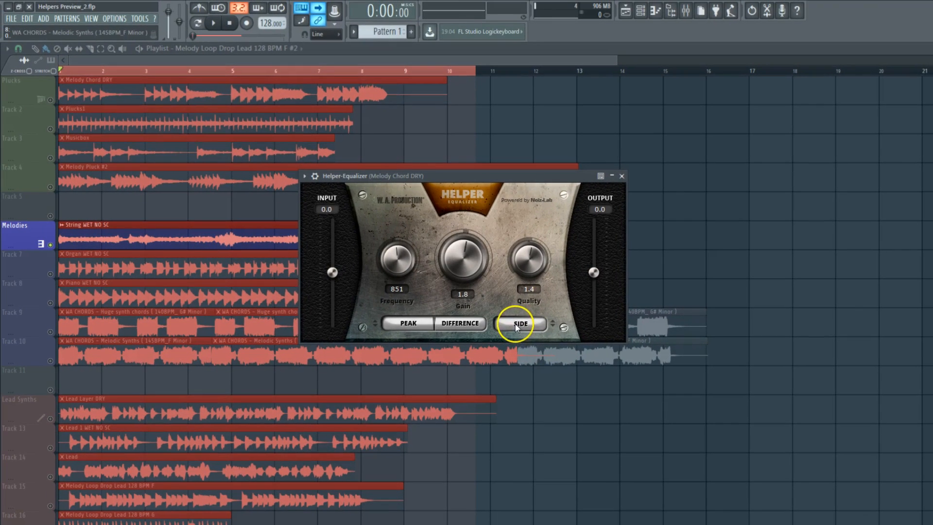
pyautogui.click(529, 324)
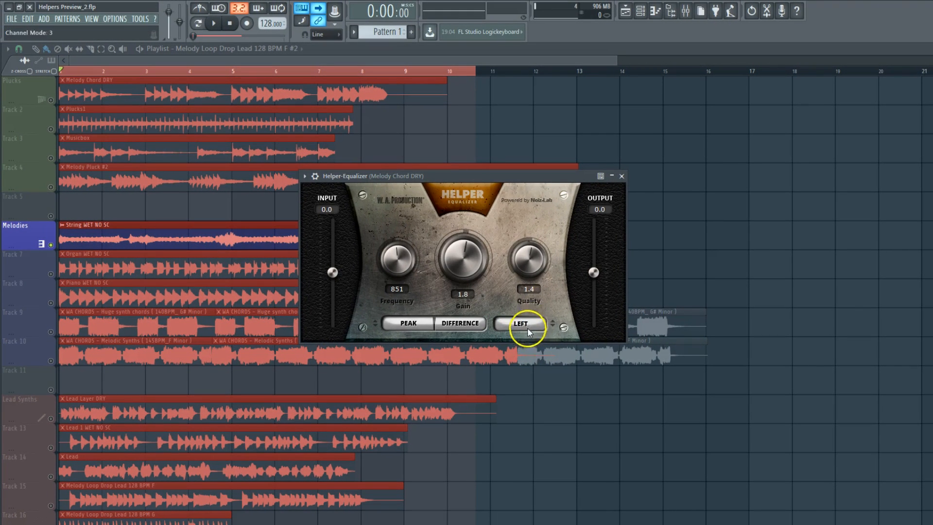
pyautogui.click(520, 324)
pyautogui.click(621, 176)
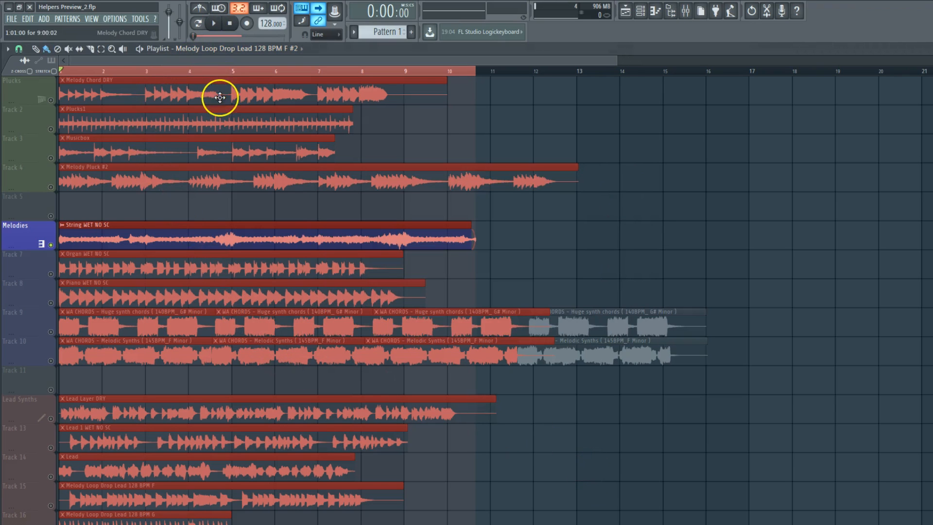
# - Clear the clip selection in the playlist and briefly play the String WET NO SC track, then stop playback
pyautogui.scroll(-2, 220, 188)
pyautogui.scroll(-2, 219, 189)
pyautogui.scroll(2, 189, 205)
pyautogui.scroll(3, 188, 204)
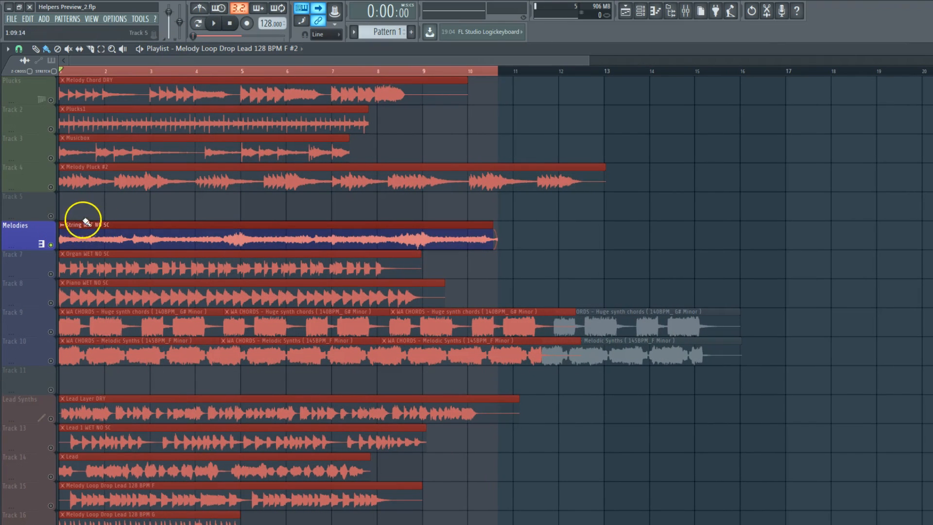
pyautogui.click(104, 208)
pyautogui.rightClick(138, 203)
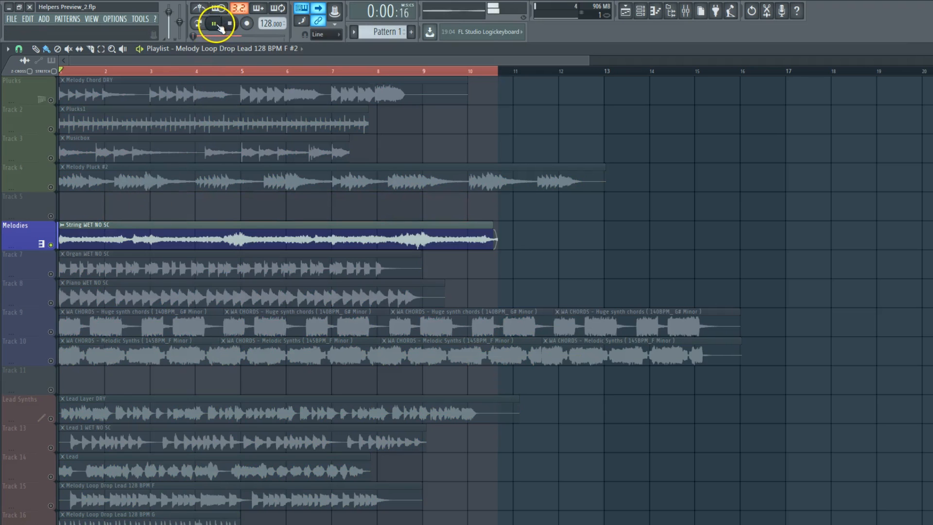
pyautogui.press('space')
# - Play the String WET NO SC track and examine its signal in the Melody Chord DRY insert's VPS Scope, then stop and close the scope
pyautogui.click(686, 12)
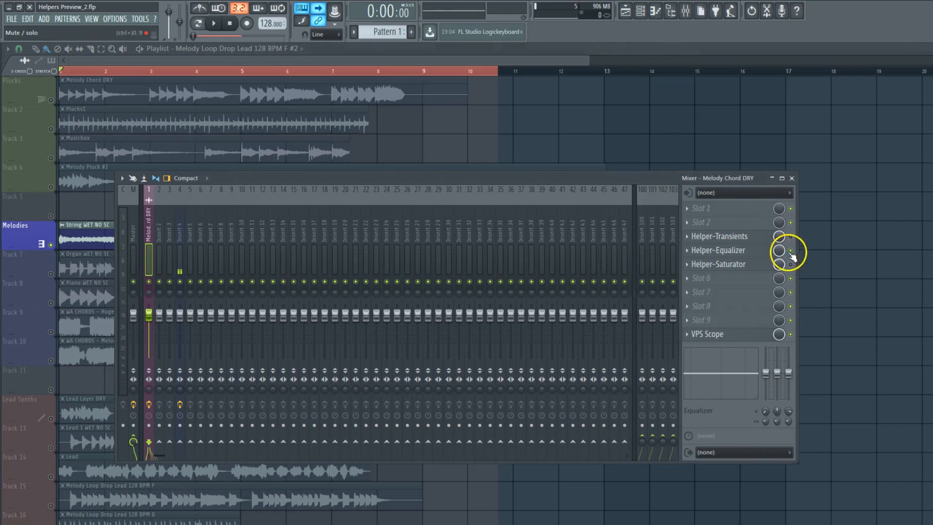
pyautogui.press('F9')
pyautogui.press('space')
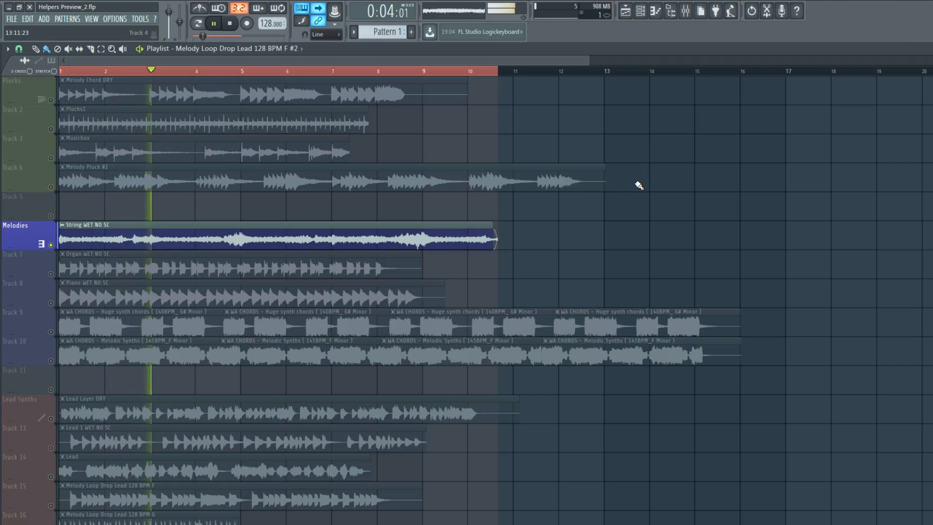
pyautogui.click(638, 179)
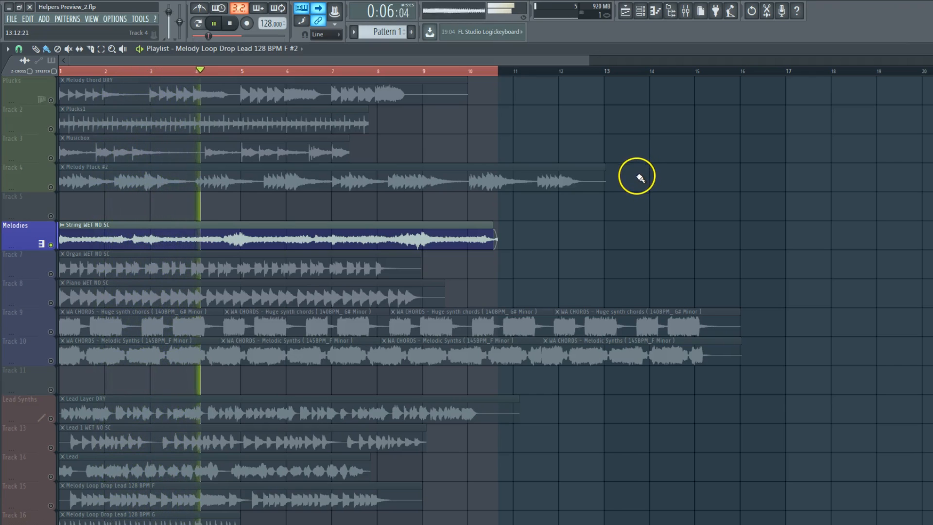
pyautogui.click(685, 11)
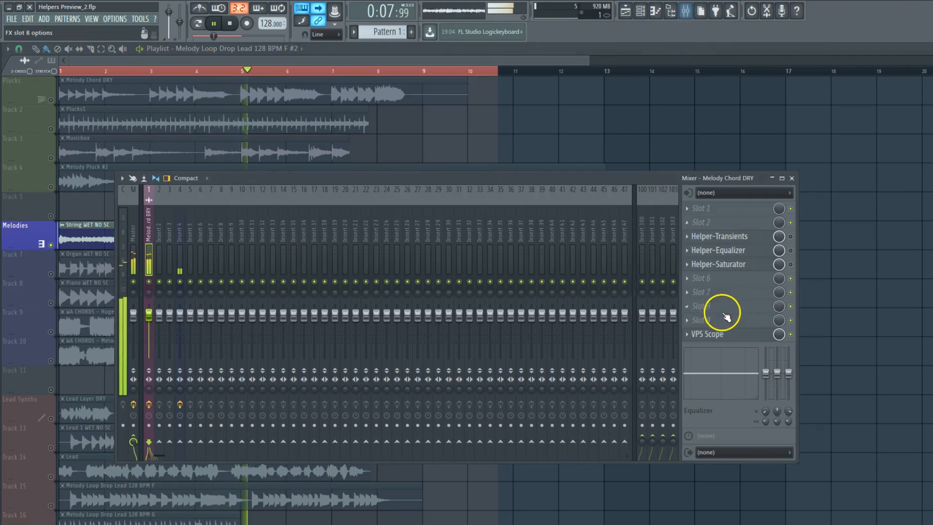
pyautogui.click(709, 333)
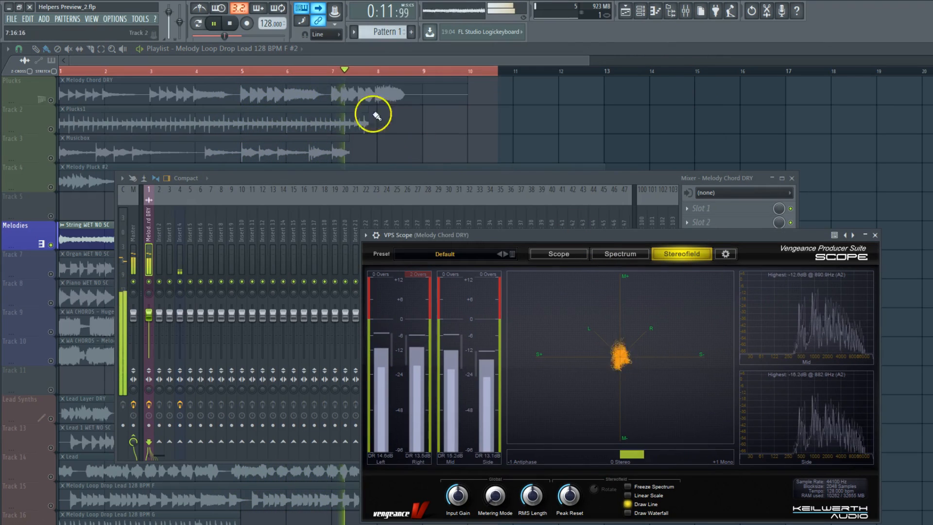
pyautogui.click(215, 24)
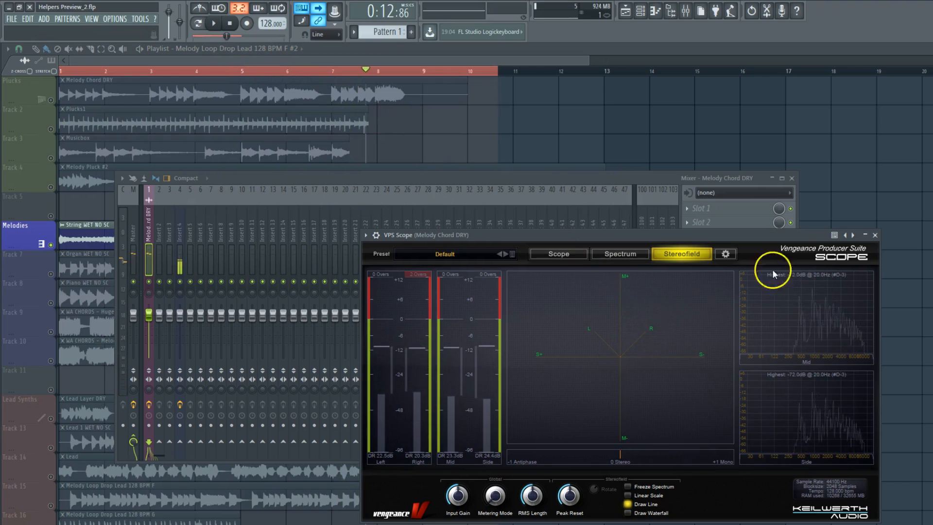
pyautogui.click(874, 235)
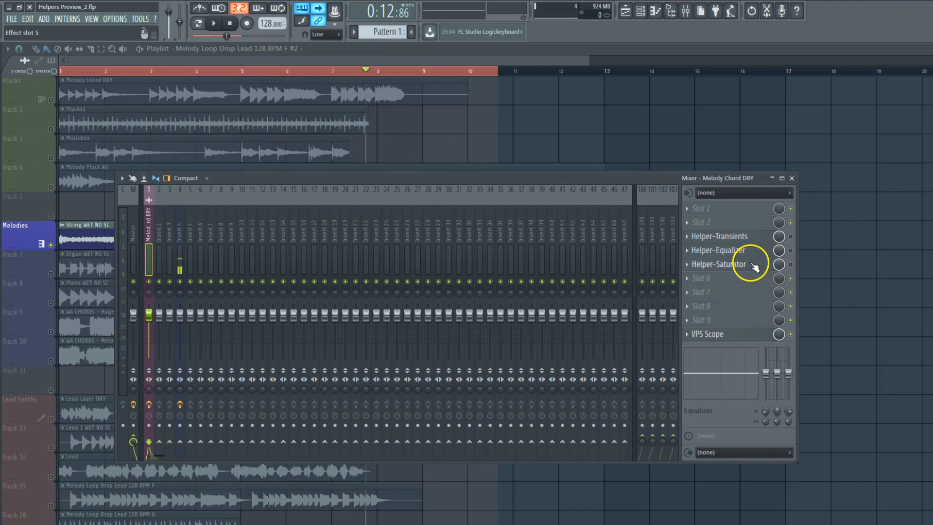
# - Enable Helper-Saturator on the Melody Chord DRY mixer insert and set its output level to -2.7 dB
pyautogui.click(738, 266)
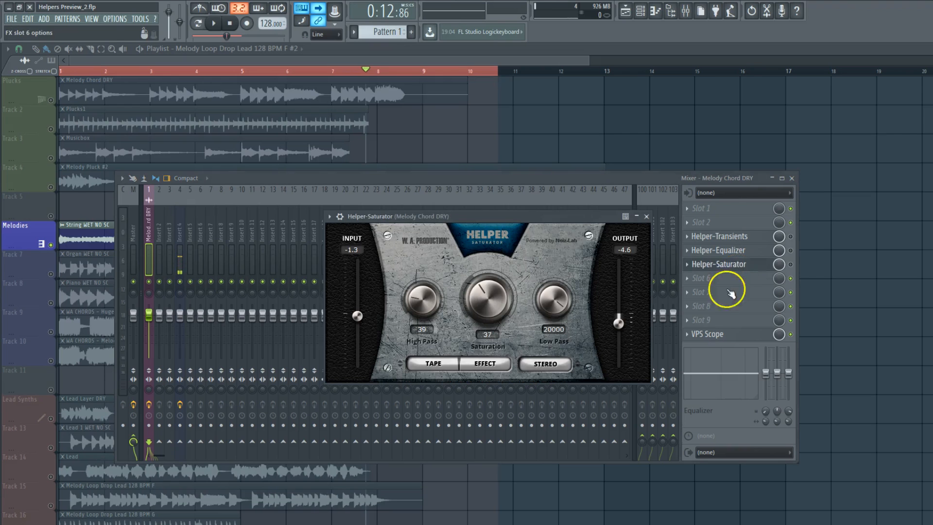
pyautogui.click(791, 265)
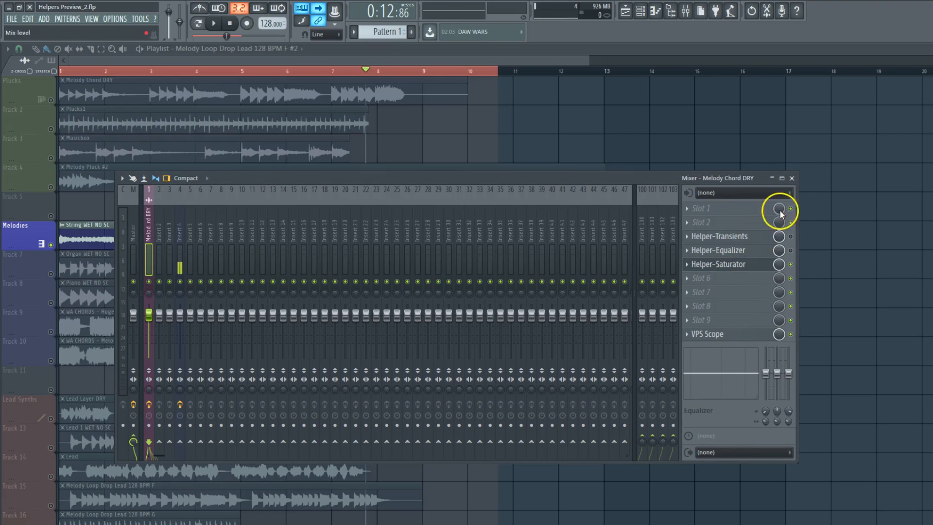
pyautogui.click(792, 178)
pyautogui.moveTo(621, 323); pyautogui.dragTo(621, 316)
# - Keep the saturator's type on Tape, cycle its channel mode to Right, and close the plugin window
pyautogui.click(447, 374)
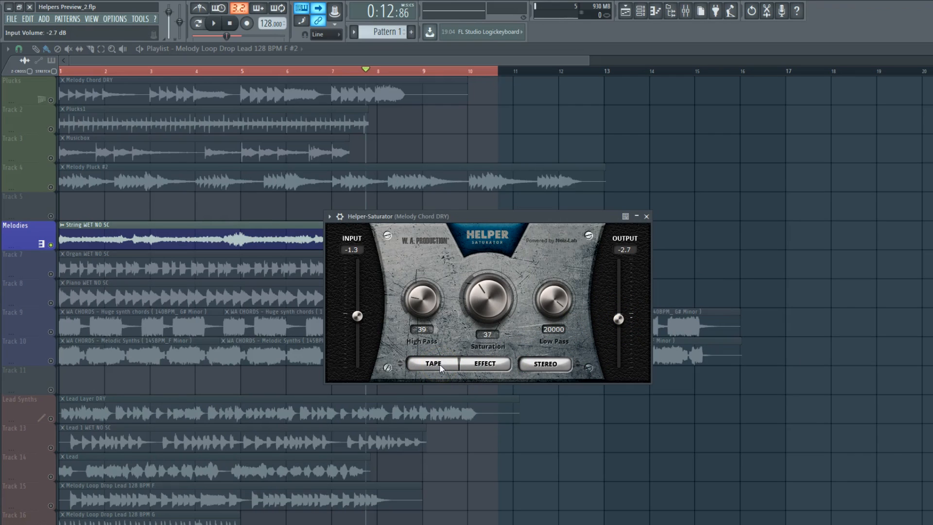
pyautogui.click(541, 366)
pyautogui.click(544, 382)
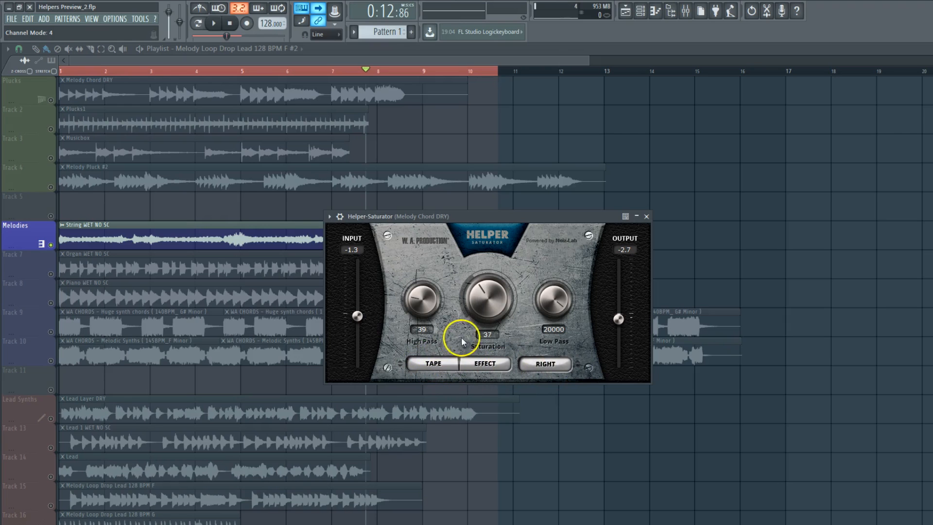
pyautogui.click(646, 217)
# - Open and enable Helper-Equalizer on the Melody Chord DRY mixer insert, and set its filter type to High Pass
pyautogui.click(686, 11)
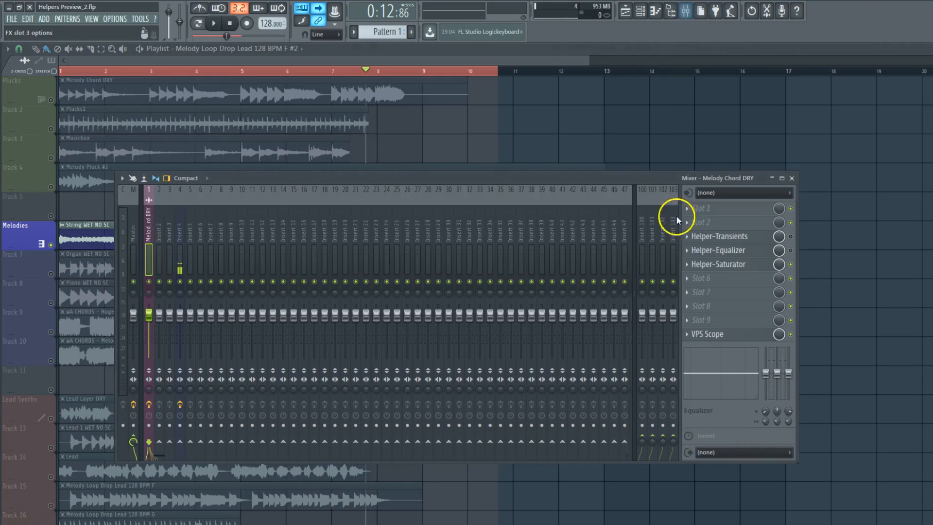
pyautogui.click(732, 256)
pyautogui.click(791, 250)
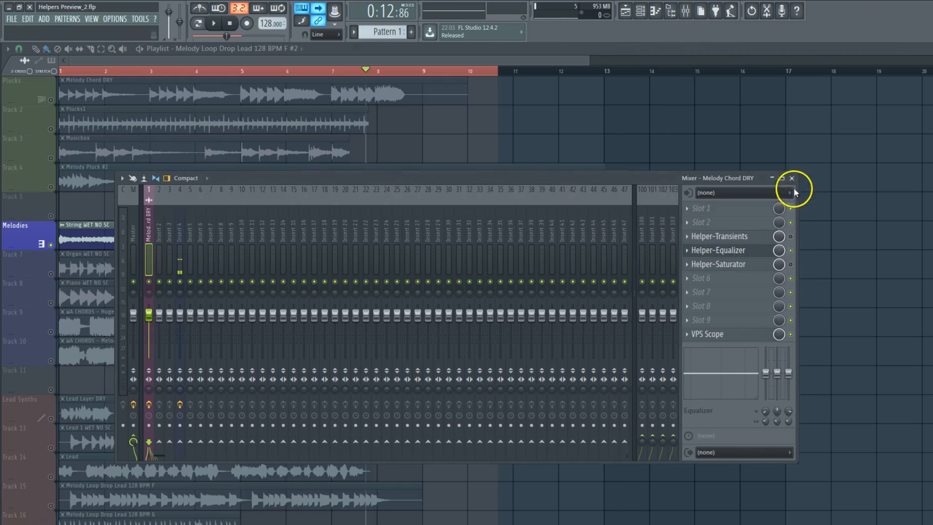
pyautogui.click(792, 178)
pyautogui.click(413, 324)
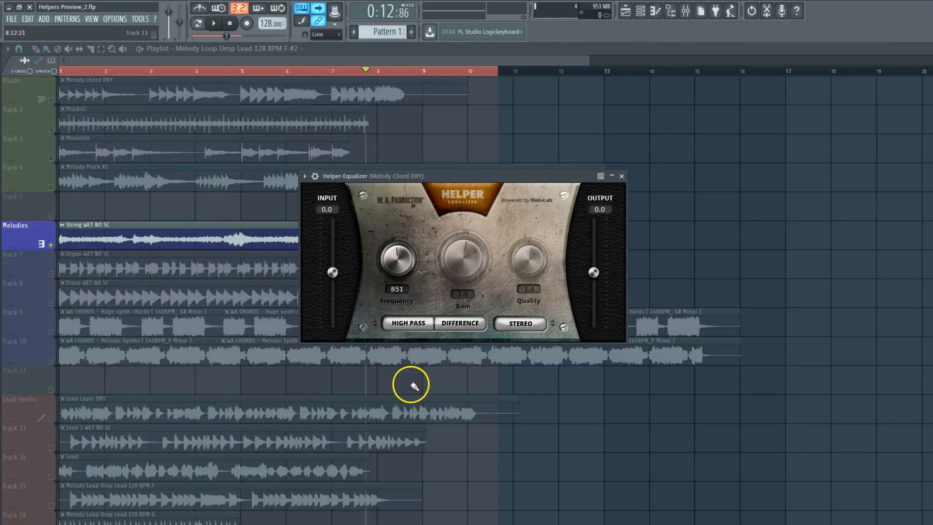
# - Set Helper-Equalizer to High Shelf in Side mode with frequency 3962, gain 3.9 and quality 1.6, and switch its output to Effect
pyautogui.click(414, 325)
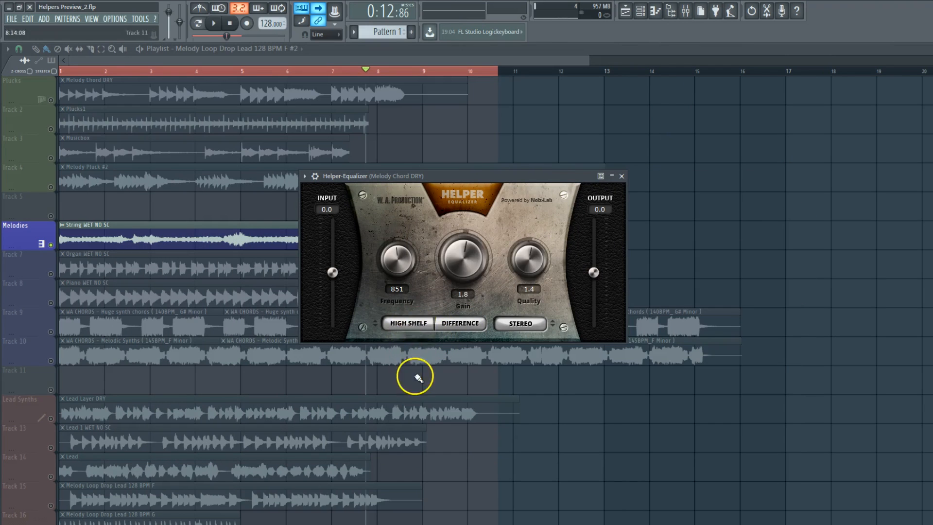
pyautogui.scroll(-3, 402, 287)
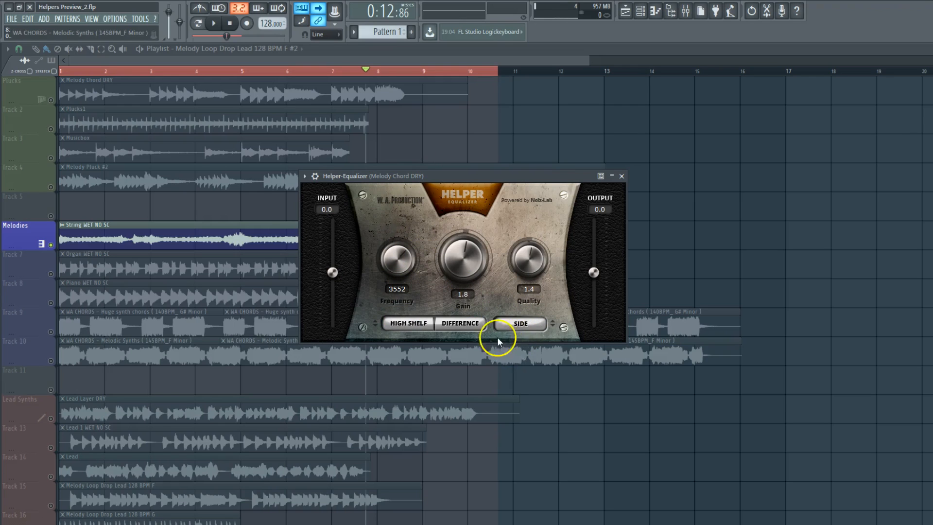
pyautogui.moveTo(469, 298); pyautogui.dragTo(463, 264)
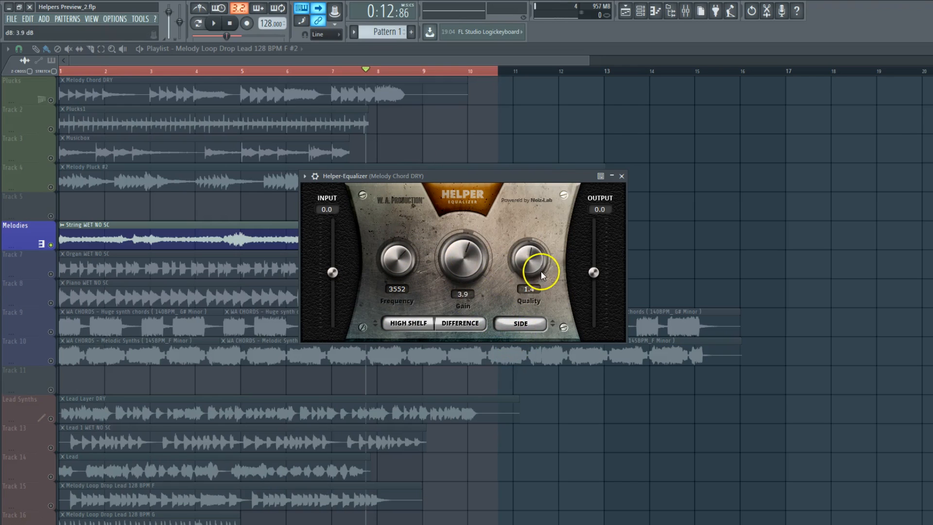
pyautogui.click(463, 323)
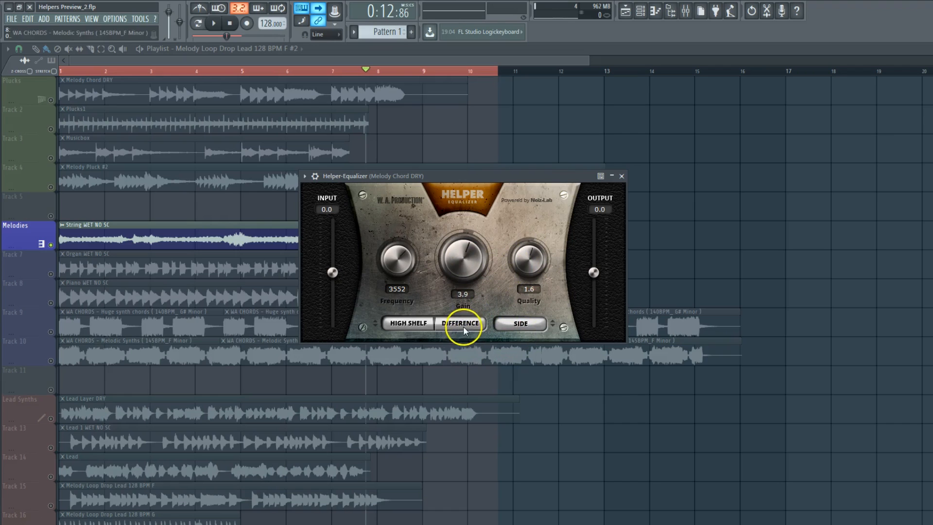
pyautogui.moveTo(398, 273); pyautogui.dragTo(399, 266)
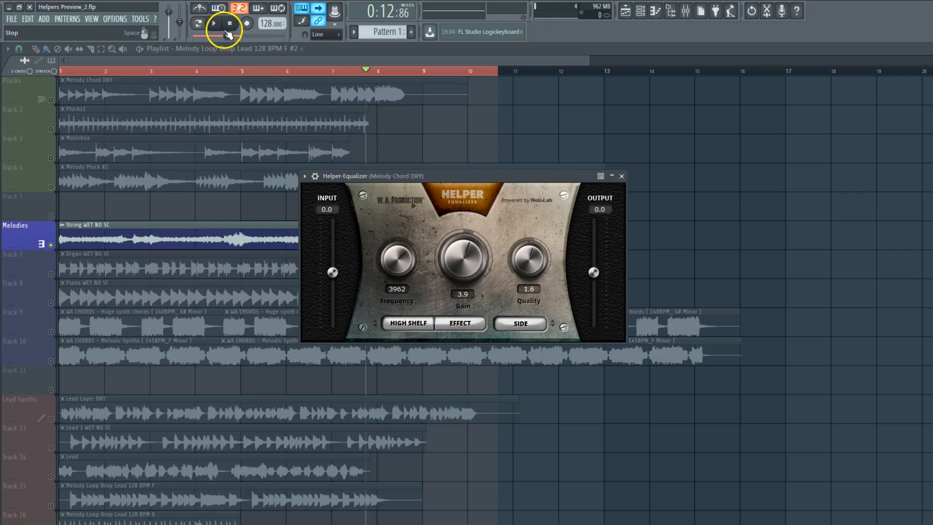
# - Play the soloed String WET NO SC track and raise Helper-Equalizer's gain to 11.0 and frequency to 5689
pyautogui.click(213, 23)
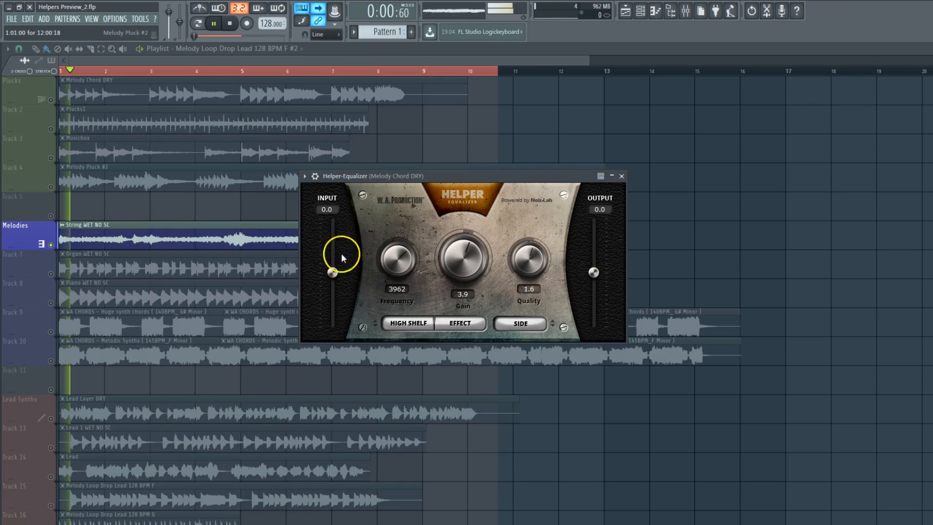
pyautogui.moveTo(454, 268); pyautogui.dragTo(461, 188)
pyautogui.moveTo(397, 267); pyautogui.dragTo(454, 254)
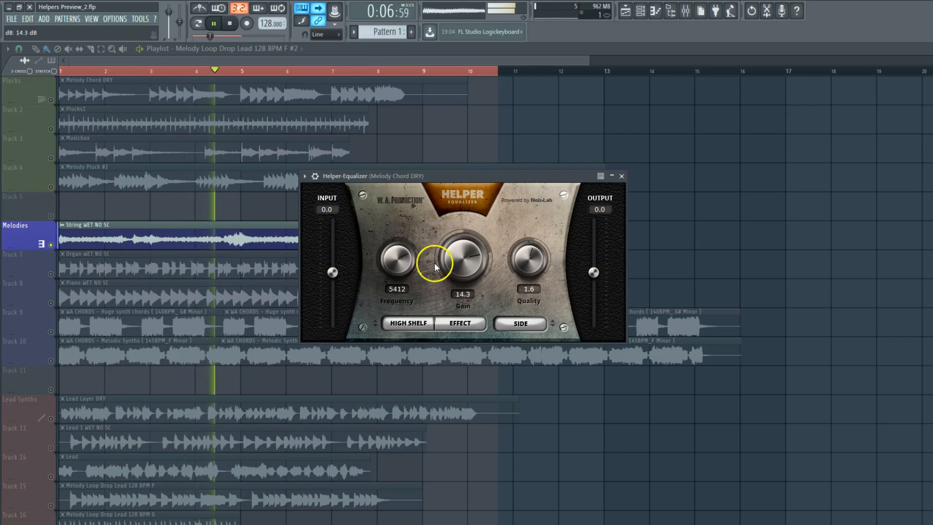
pyautogui.moveTo(385, 261); pyautogui.dragTo(457, 279)
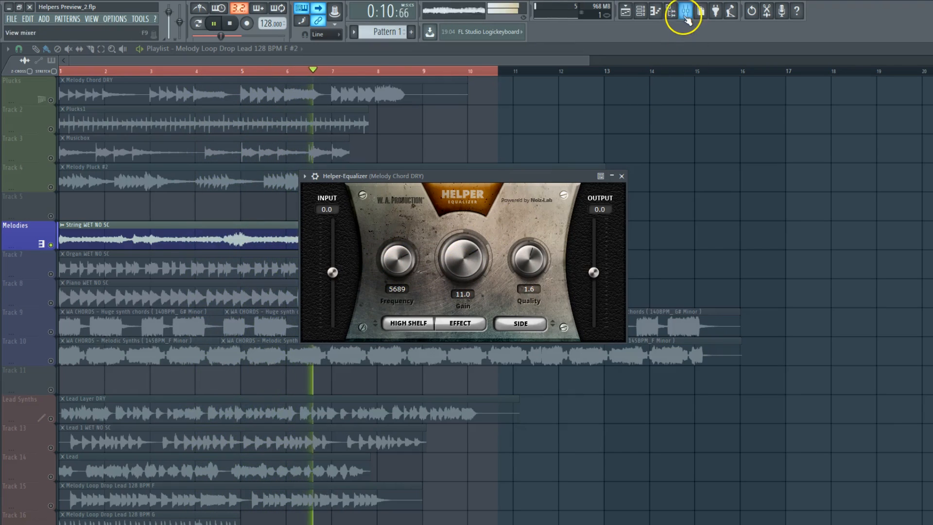
# - Pause playback, set Helper-Equalizer's frequency to 5233 Hz from the mixer insert, then close both windows and return to the start
pyautogui.click(686, 12)
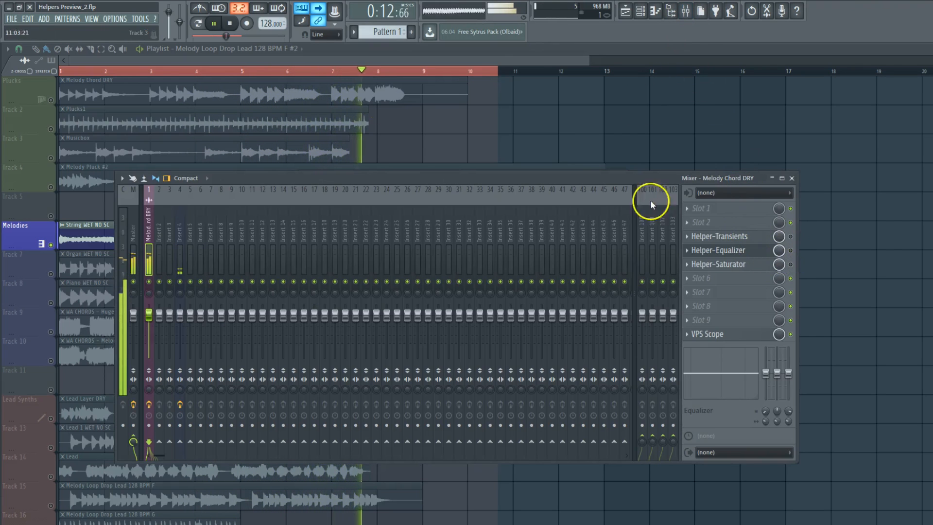
pyautogui.click(214, 24)
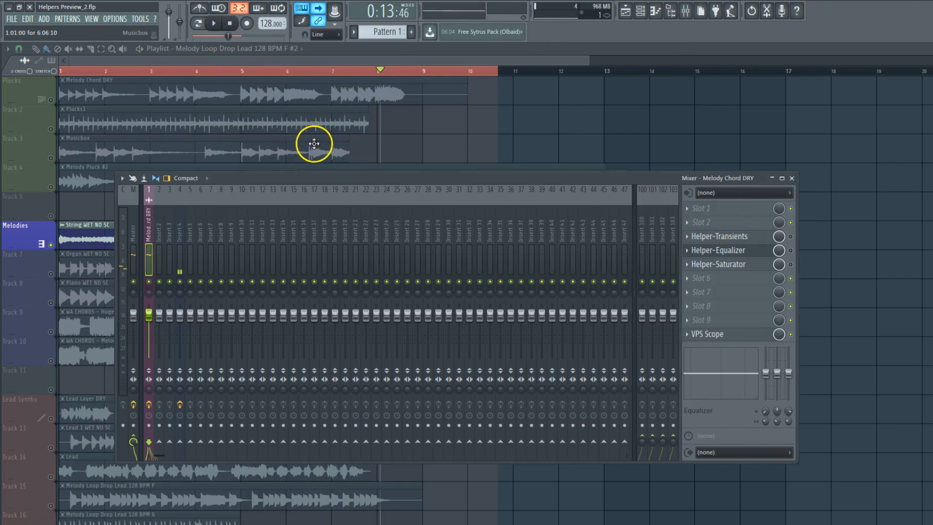
pyautogui.click(707, 250)
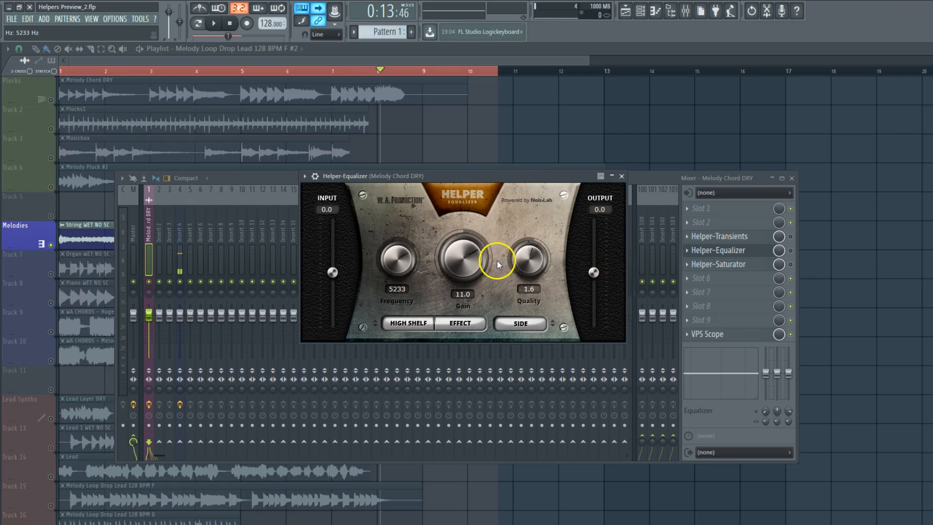
pyautogui.click(622, 176)
pyautogui.press('F9')
pyautogui.scroll(-1, 486, 220)
pyautogui.scroll(1, 452, 231)
pyautogui.click(230, 24)
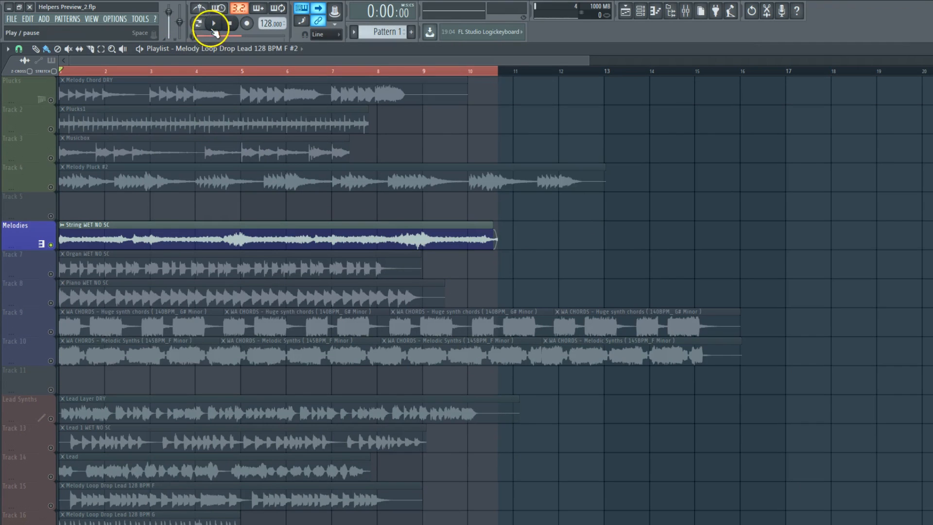
# - Play the String WET NO SC track again and raise Helper-Equalizer's gain to 13.8 on the Melody Chord DRY insert
pyautogui.click(685, 11)
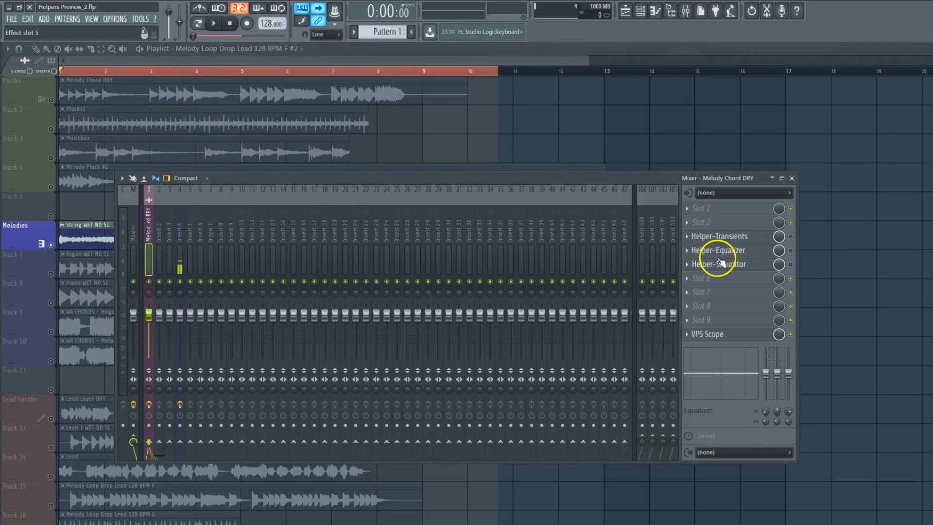
pyautogui.click(214, 23)
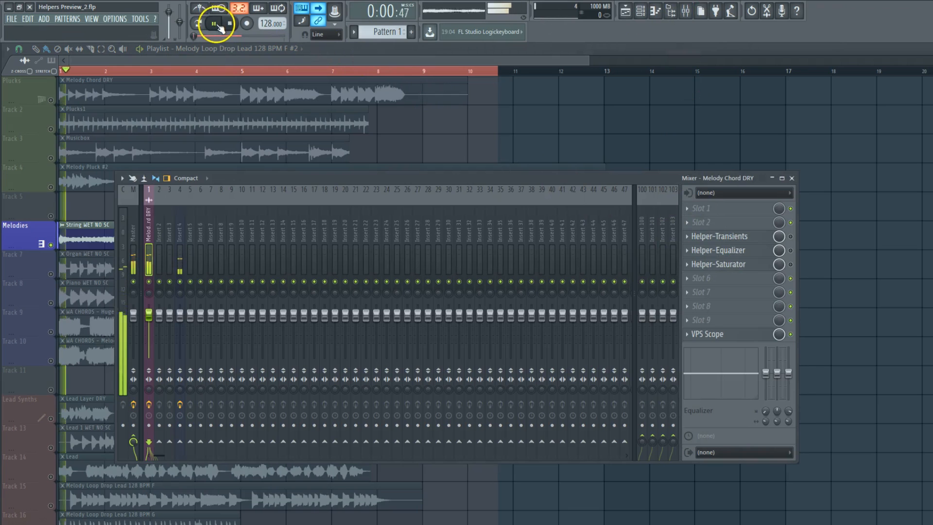
pyautogui.click(728, 251)
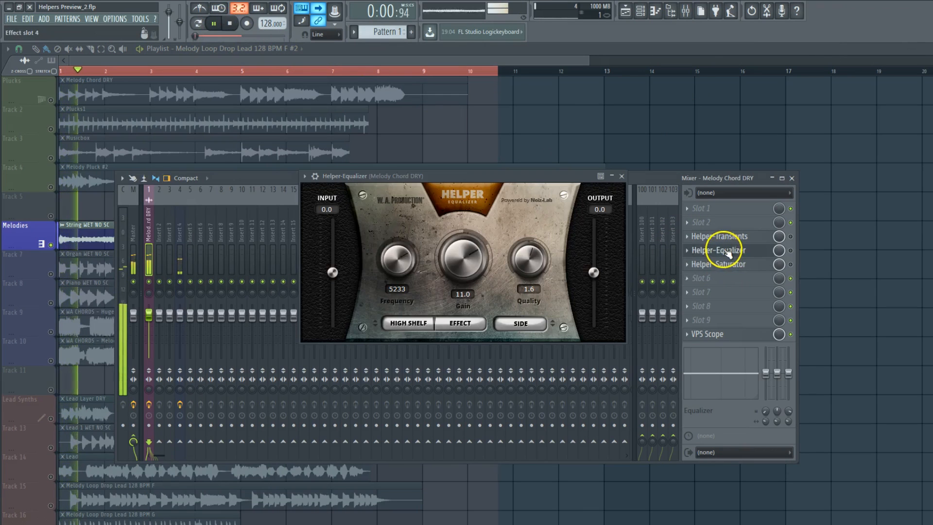
pyautogui.scroll(4, 462, 255)
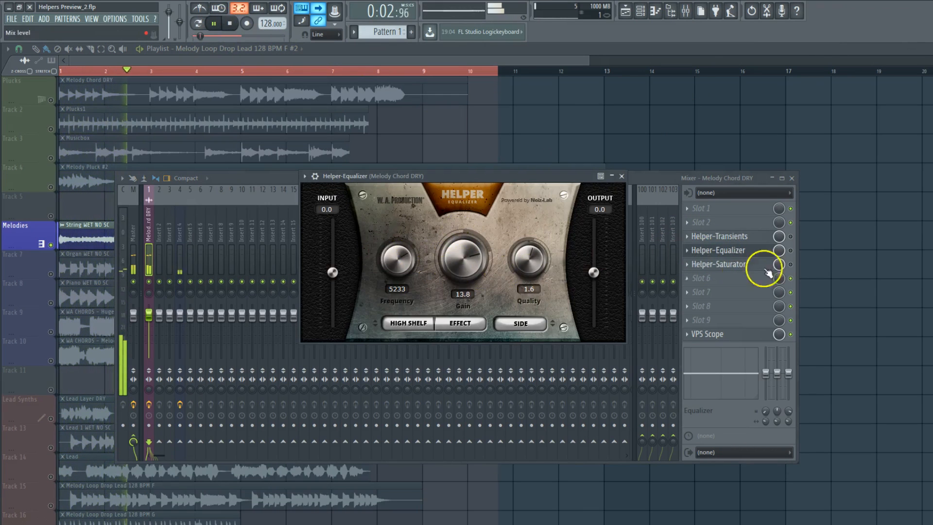
# - Compare the sound with Helper-Equalizer bypassed and enabled, then set its gain to 11.7 and pause playback
pyautogui.click(791, 251)
pyautogui.click(730, 253)
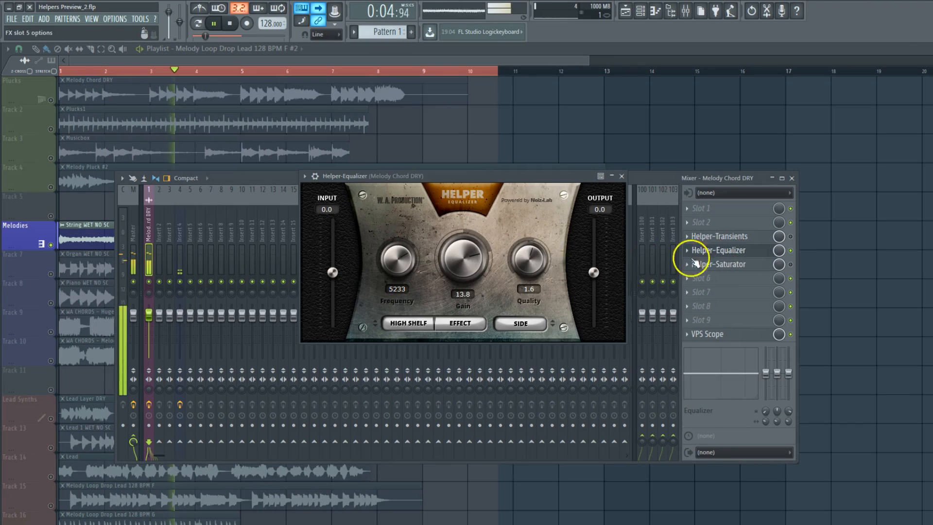
pyautogui.moveTo(474, 274); pyautogui.dragTo(460, 318)
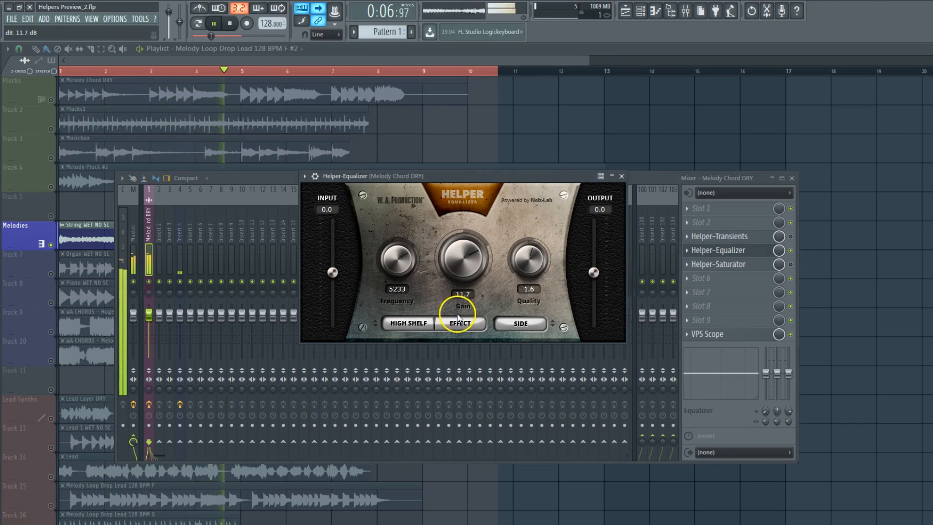
pyautogui.click(220, 31)
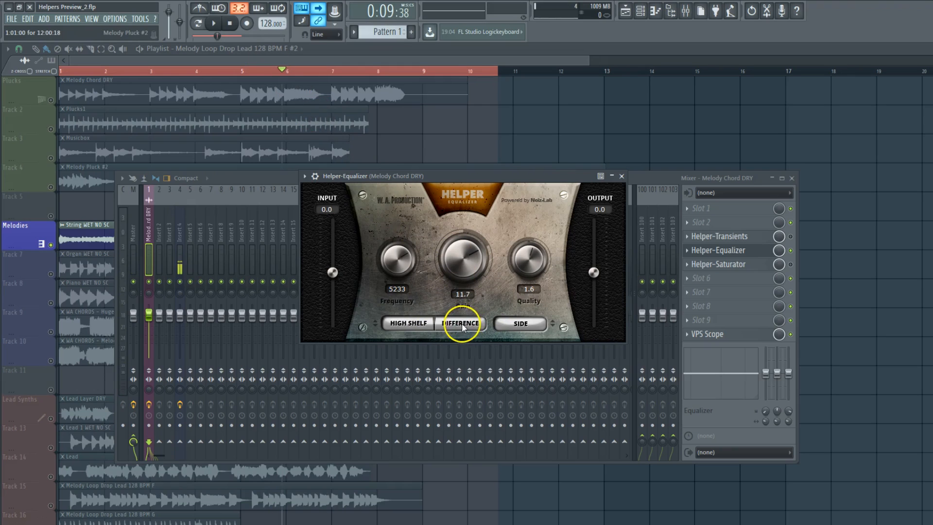
# - Play the track in Difference mode, set the gain to 11.0, switch back to Effect, then pause and close the windows
pyautogui.click(214, 23)
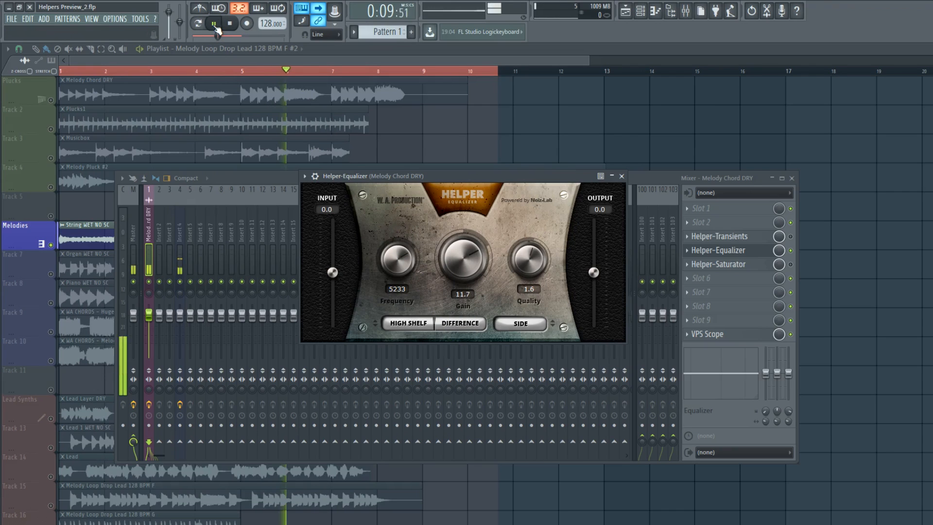
pyautogui.moveTo(462, 248)
pyautogui.mouseDown()
pyautogui.moveTo(469, 246)
pyautogui.moveTo(457, 253)
pyautogui.mouseUp()
pyautogui.click(474, 323)
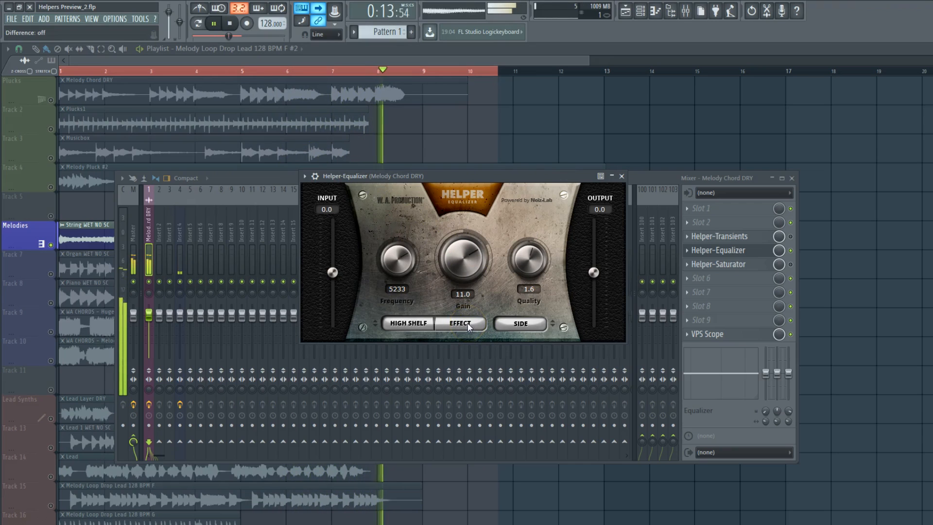
pyautogui.click(213, 23)
pyautogui.click(221, 62)
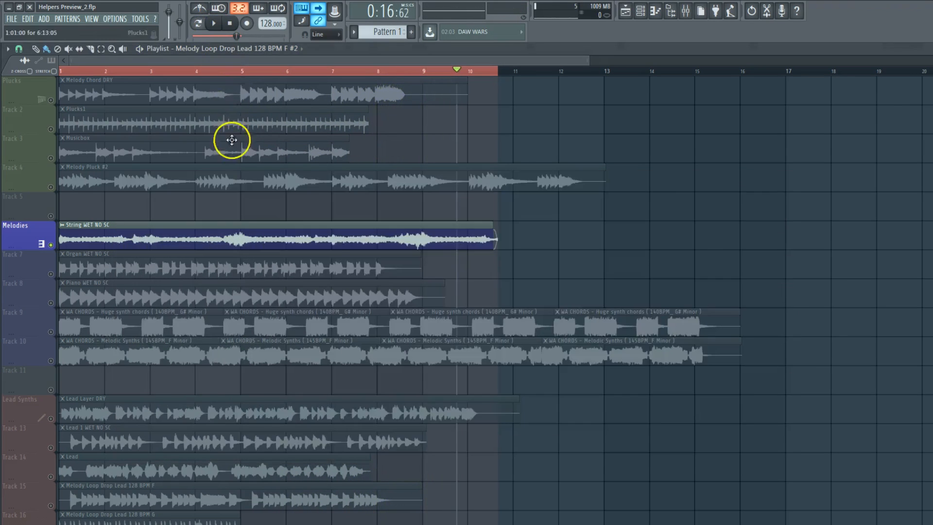
# - Solo the Lead Synths playlist track that holds the Lead Layer DRY clip
pyautogui.scroll(-8, 232, 194)
pyautogui.scroll(-4, 222, 237)
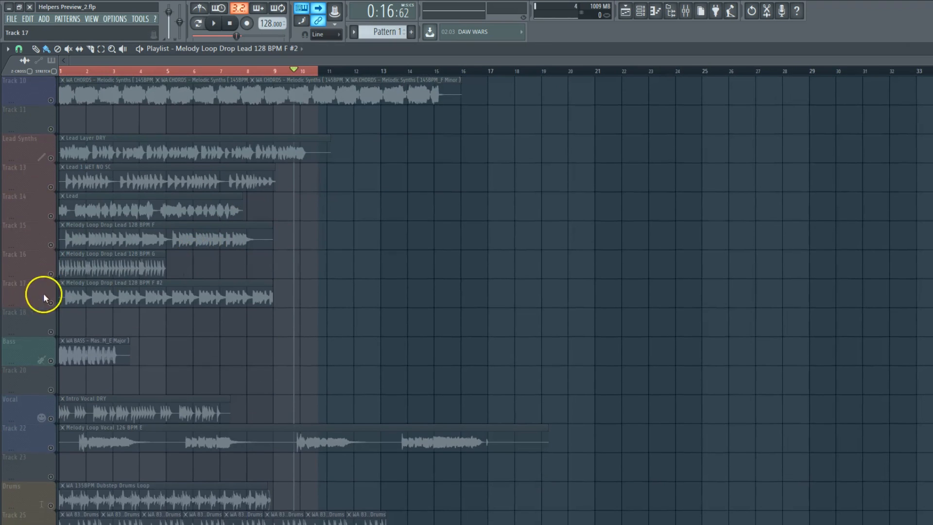
pyautogui.scroll(5, 30, 291)
pyautogui.scroll(3, 49, 287)
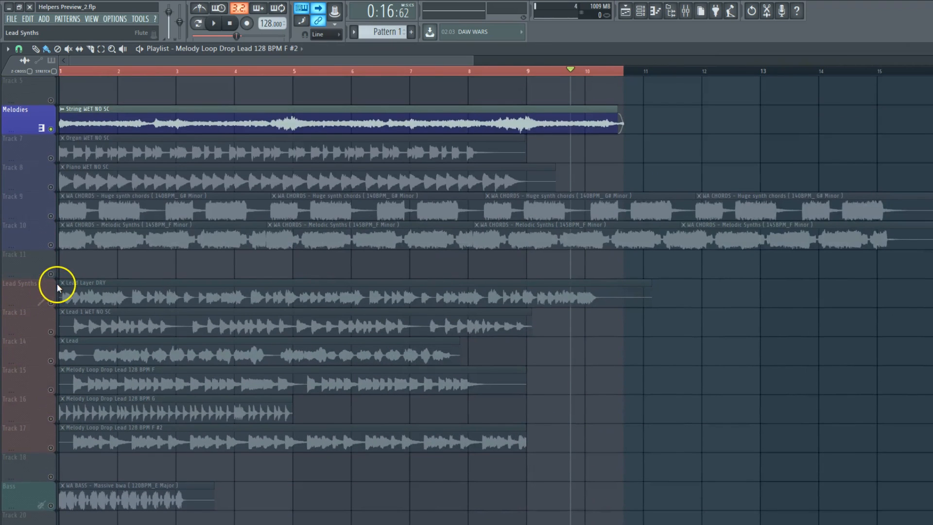
pyautogui.click(46, 301)
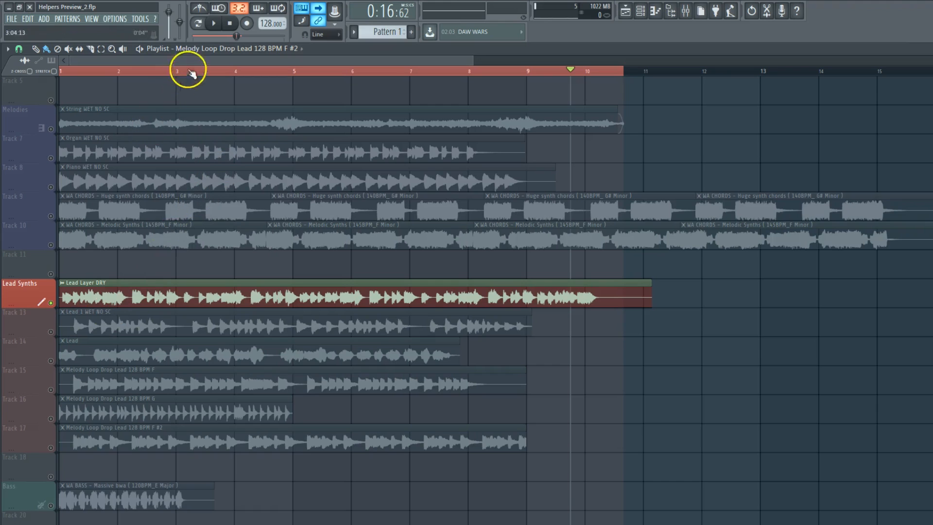
# - Play the Lead Layer DRY clip from the start, stop it, and shorten the playlist time selection to just past bar 10
pyautogui.click(230, 23)
pyautogui.click(214, 23)
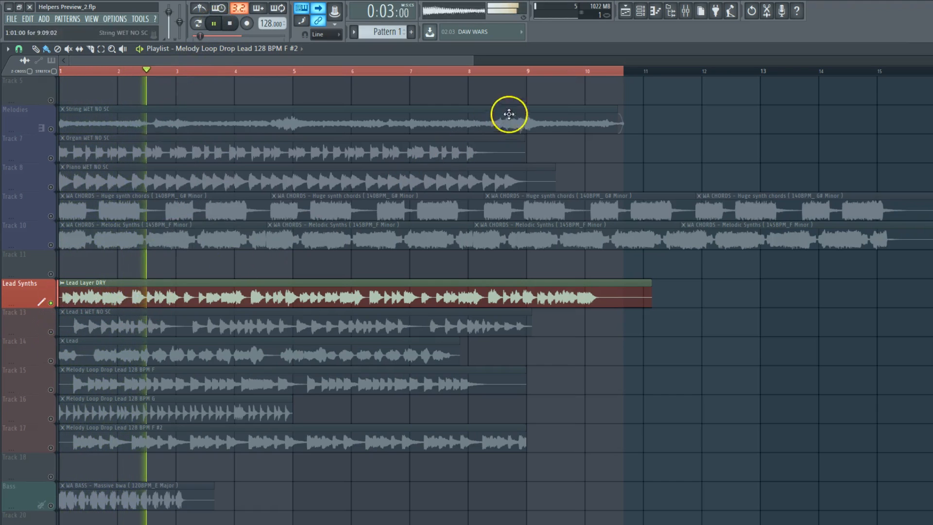
pyautogui.press('space')
pyautogui.moveTo(619, 72); pyautogui.dragTo(607, 72)
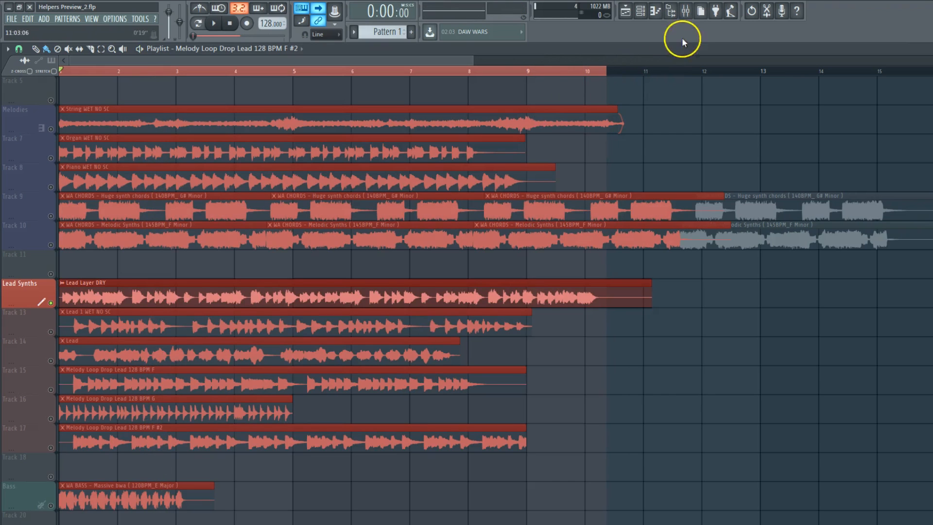
# - Open Helper-Equalizer on the Melody Chord DRY insert and set it to Peak with gain 8.4 and quality 5.0
pyautogui.click(685, 11)
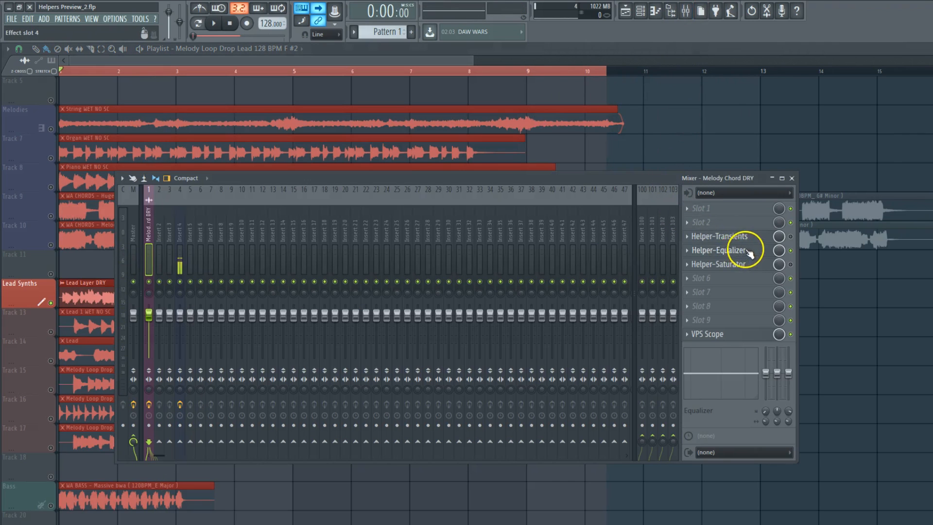
pyautogui.click(749, 250)
pyautogui.click(415, 325)
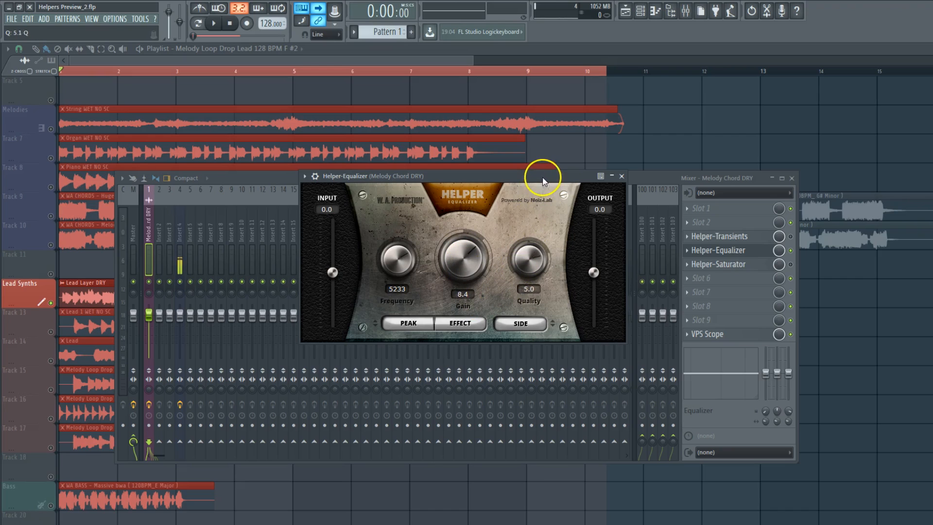
pyautogui.moveTo(548, 177); pyautogui.dragTo(550, 173)
# - Switch the Peak filter to Difference with quality 4.6 and gain 11.2, then return it to Effect with gain 3.0
pyautogui.click(459, 323)
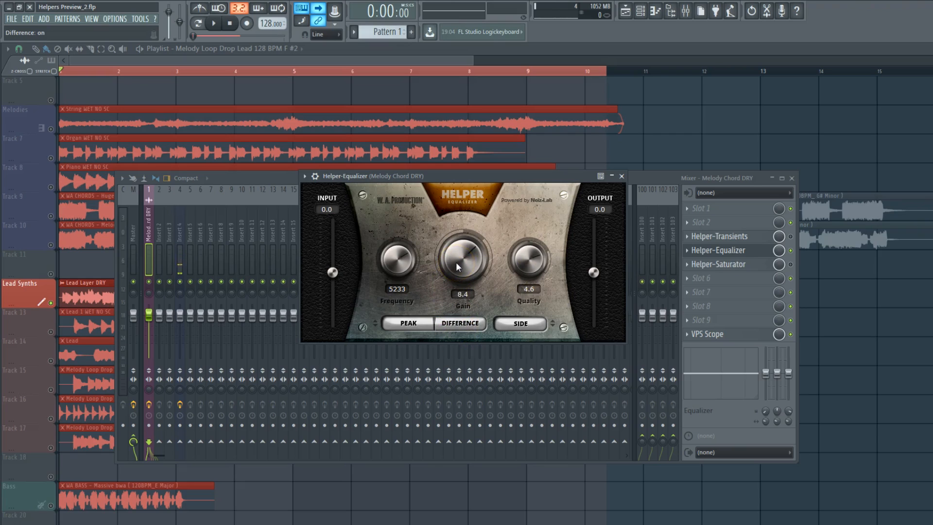
pyautogui.moveTo(457, 264); pyautogui.dragTo(456, 247)
pyautogui.click(468, 258)
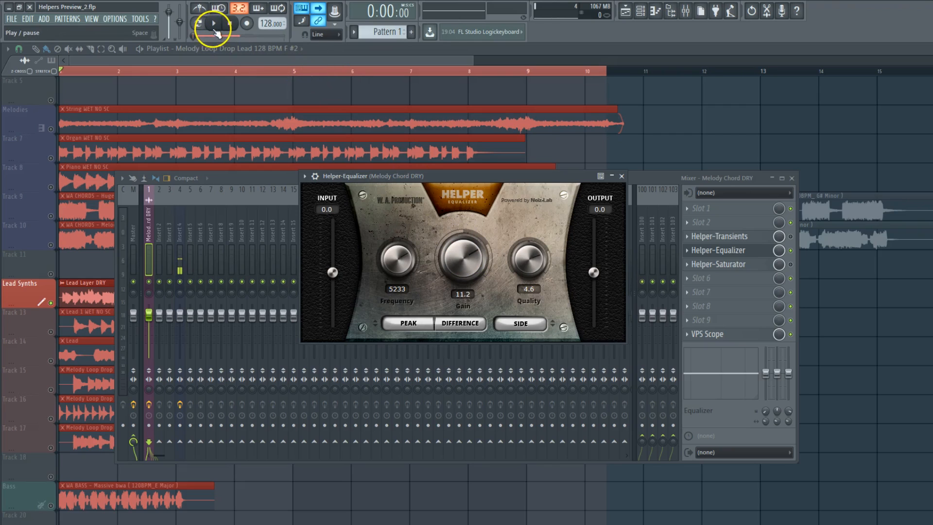
pyautogui.click(459, 324)
pyautogui.moveTo(433, 284); pyautogui.dragTo(459, 328)
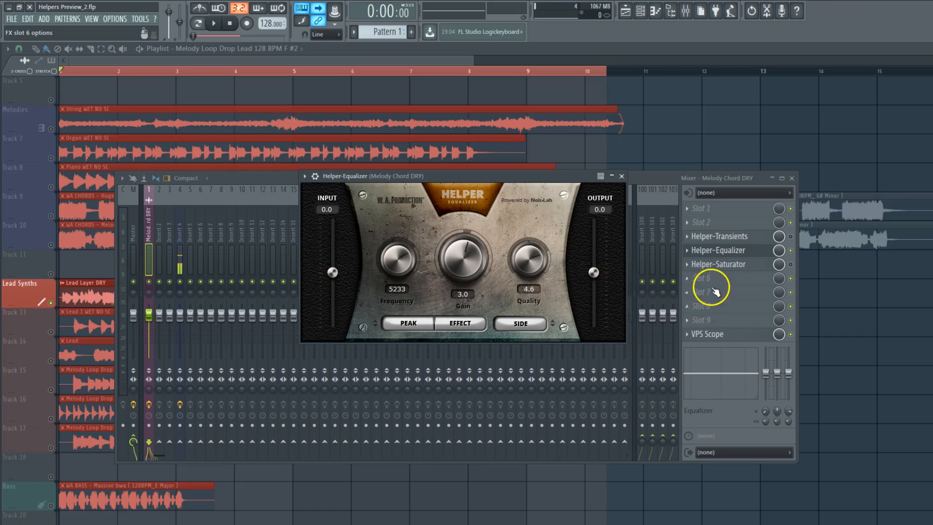
# - Boost the middle band of the insert's built-in mixer equalizer, narrow its bandwidth and lower its frequency
pyautogui.moveTo(777, 372); pyautogui.dragTo(777, 343)
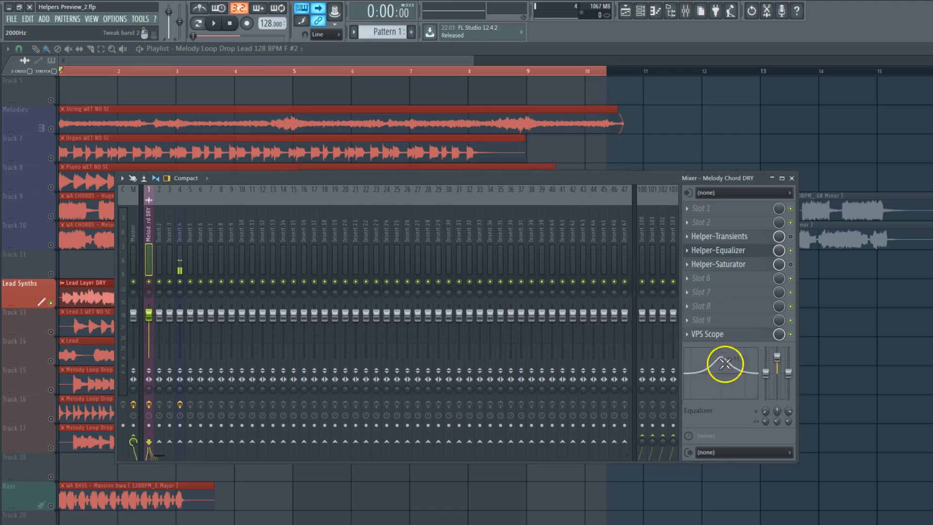
pyautogui.moveTo(775, 410)
pyautogui.mouseDown()
pyautogui.moveTo(775, 379)
pyautogui.moveTo(777, 395)
pyautogui.mouseUp()
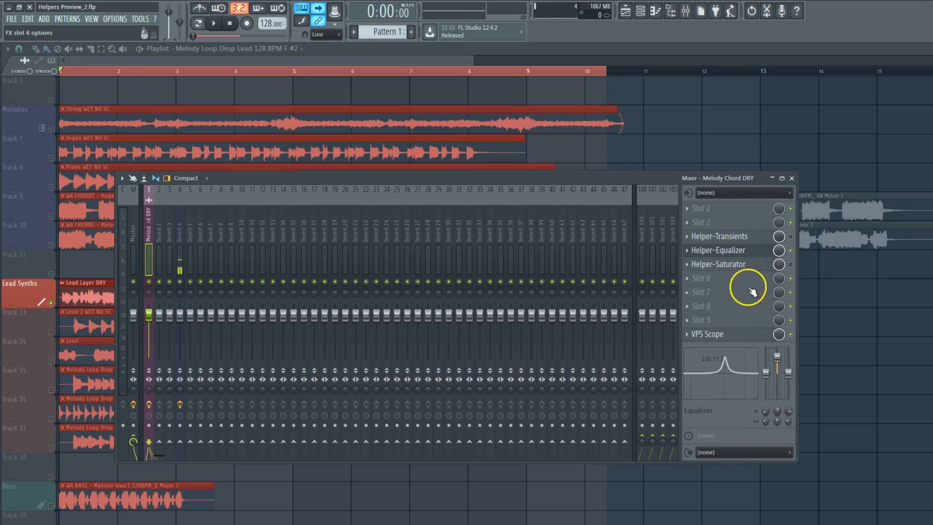
pyautogui.click(741, 251)
pyautogui.moveTo(770, 418)
pyautogui.mouseDown()
pyautogui.moveTo(777, 446)
pyautogui.moveTo(777, 381)
pyautogui.moveTo(783, 431)
pyautogui.mouseUp()
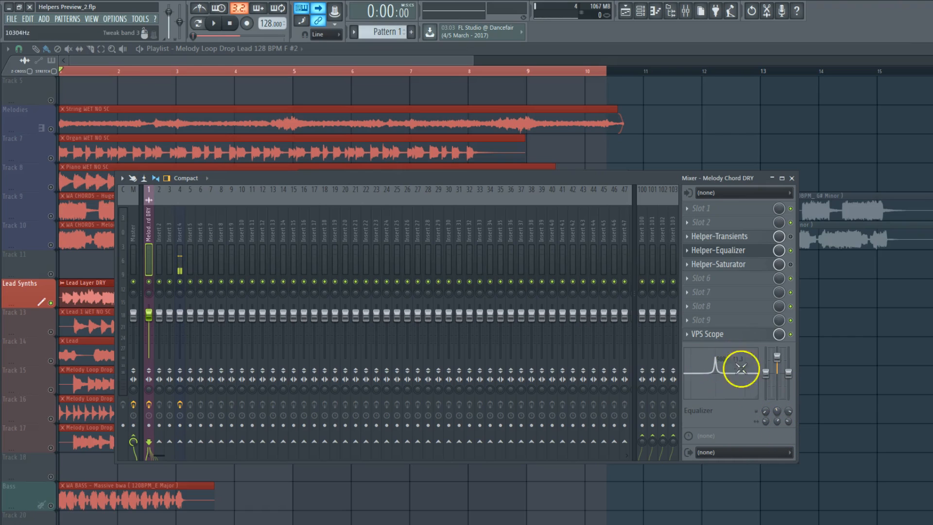
# - Boost the middle band of the insert's built-in mixer equalizer by about 13.1 dB, with a narrow bandwidth around 977 Hz
pyautogui.moveTo(778, 358); pyautogui.dragTo(783, 407)
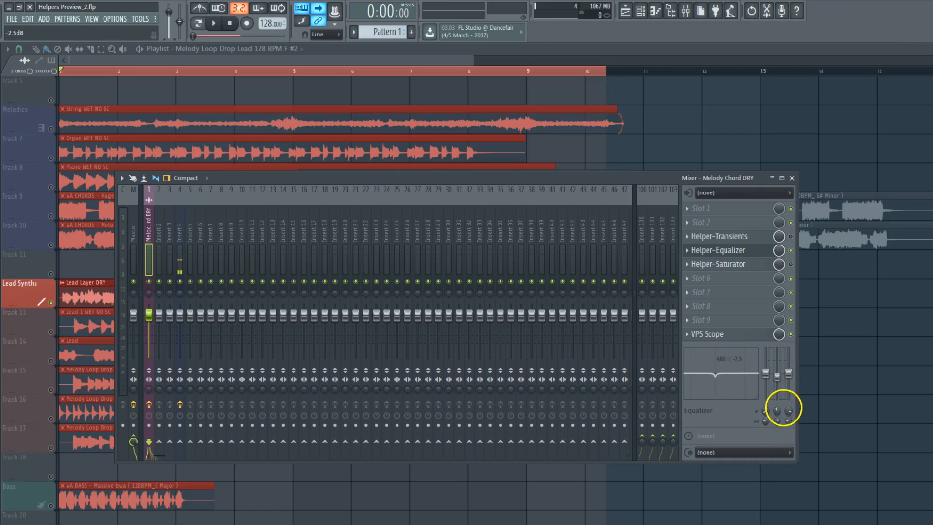
pyautogui.click(732, 253)
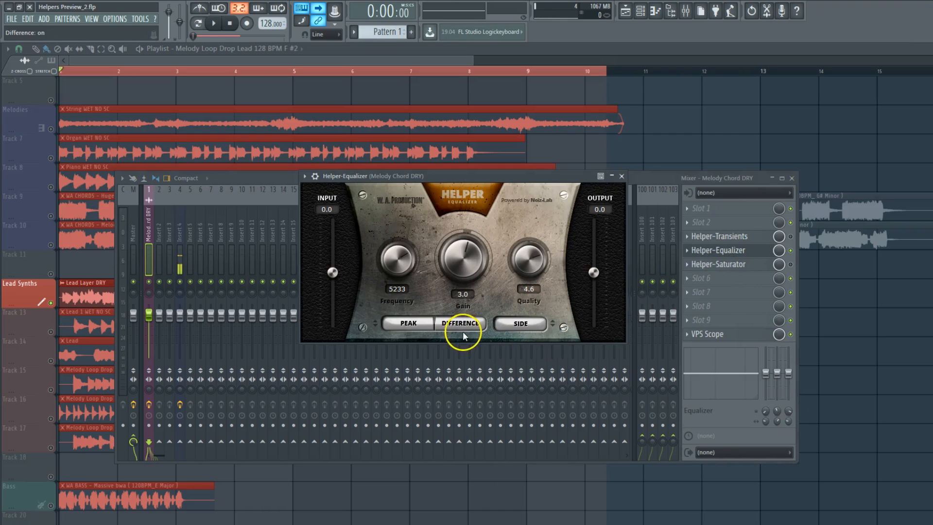
pyautogui.moveTo(777, 408); pyautogui.dragTo(778, 410)
pyautogui.moveTo(781, 371); pyautogui.dragTo(779, 333)
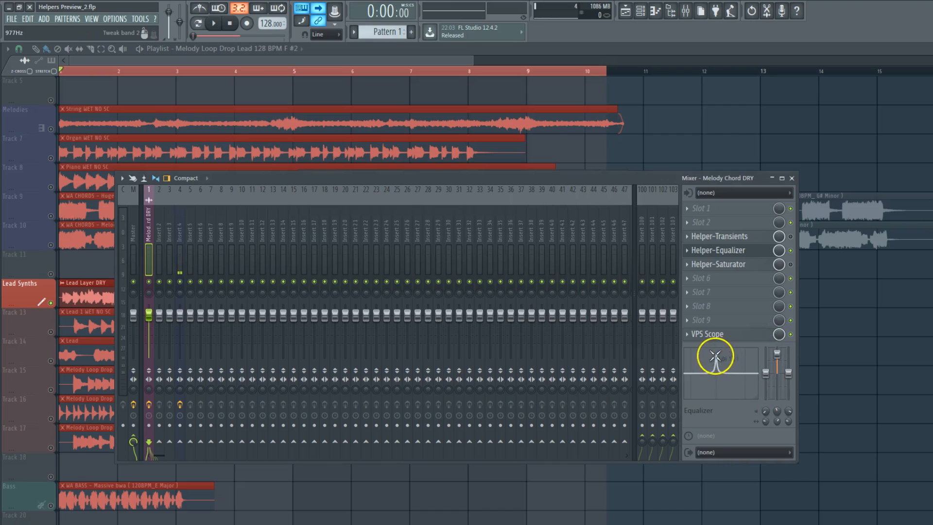
pyautogui.moveTo(715, 374); pyautogui.dragTo(717, 354)
# - Reopen Helper-Equalizer without the mixer and, in Difference mode, set gain to 20.3, quality to 4.1 and frequency to 895 Hz during playback
pyautogui.click(729, 250)
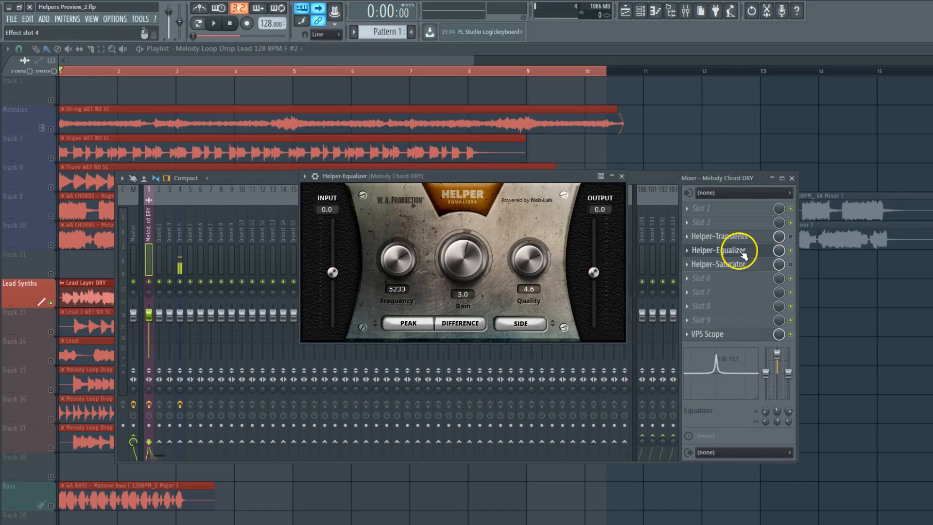
pyautogui.click(792, 178)
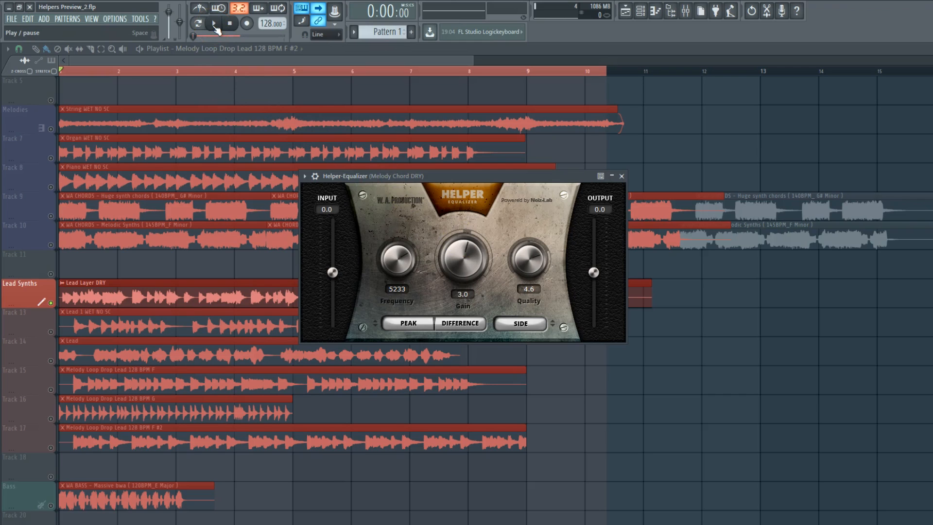
pyautogui.moveTo(454, 254); pyautogui.dragTo(475, 132)
pyautogui.moveTo(529, 258); pyautogui.dragTo(533, 276)
pyautogui.moveTo(391, 254); pyautogui.dragTo(412, 323)
pyautogui.moveTo(412, 333); pyautogui.dragTo(413, 348)
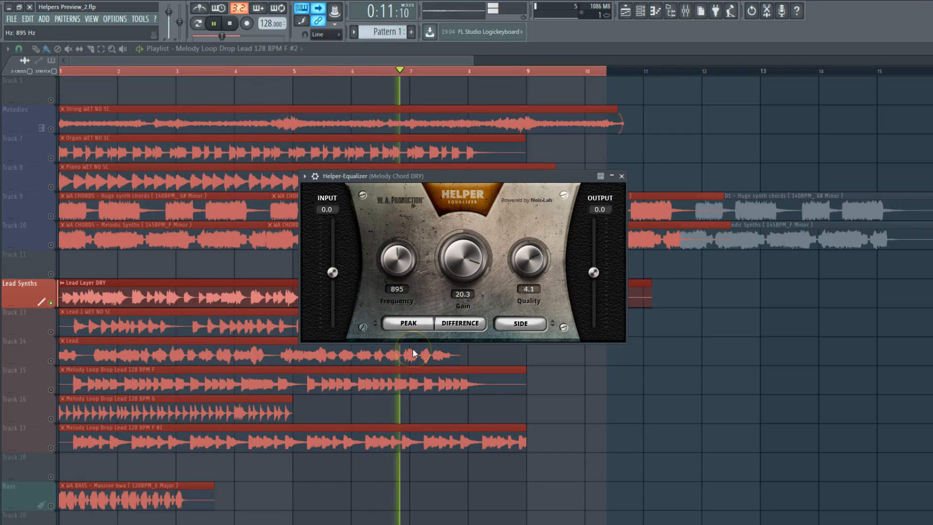
# - Switch the Peak filter from Difference to Effect and set gain to -19.5 and frequency to 788 Hz while playing the lead
pyautogui.click(213, 23)
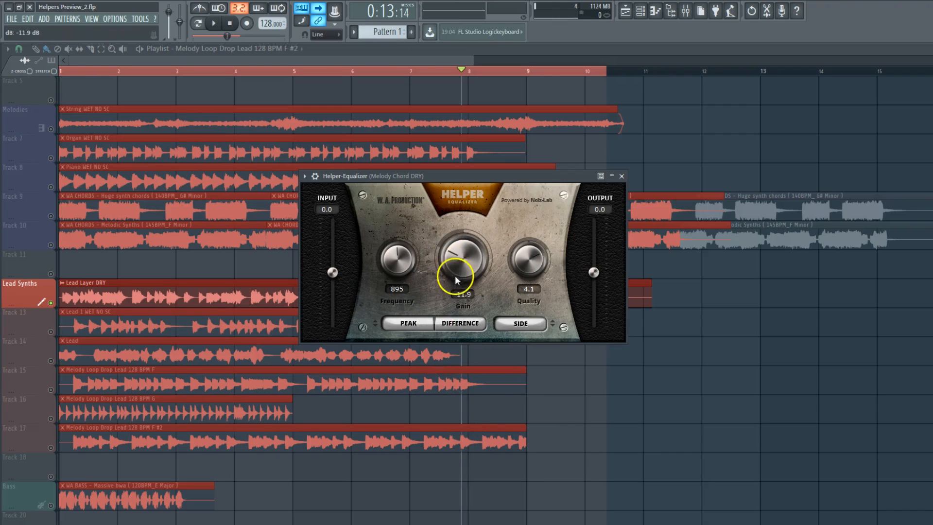
pyautogui.click(214, 23)
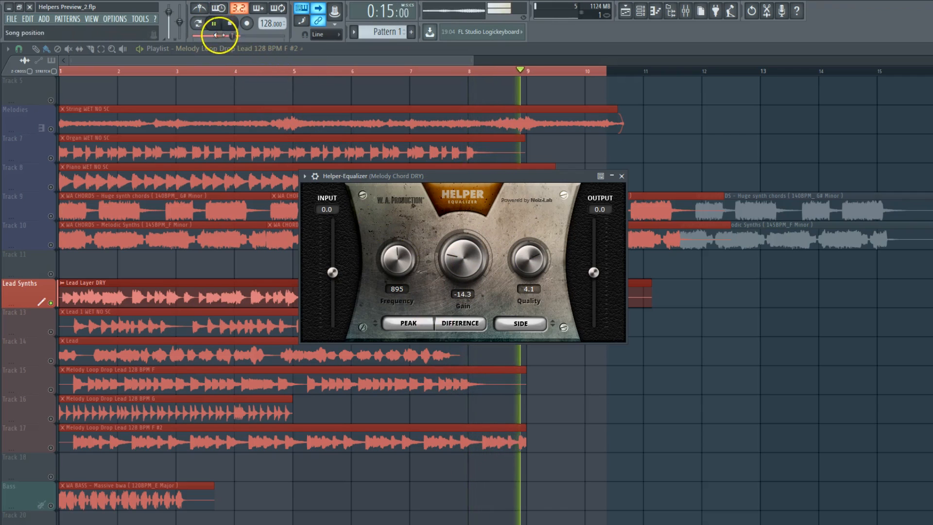
pyautogui.click(457, 326)
pyautogui.moveTo(465, 270); pyautogui.dragTo(472, 356)
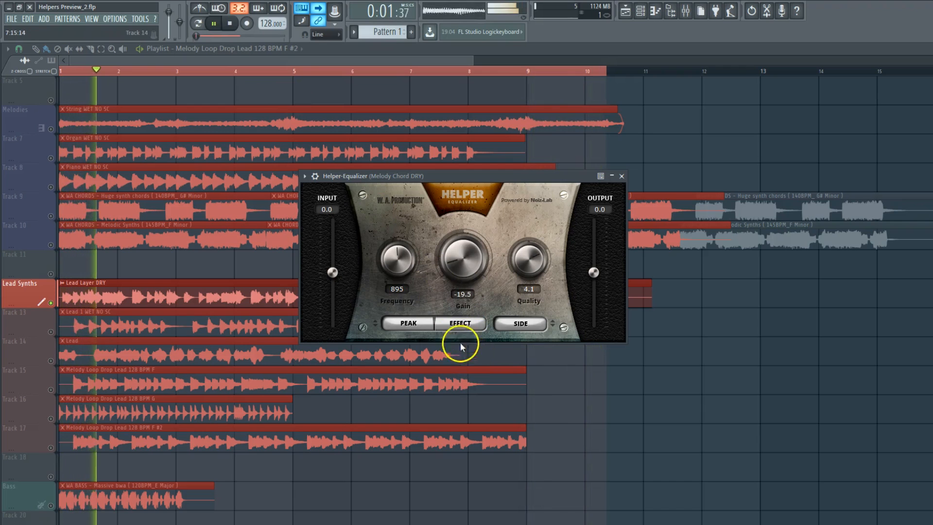
pyautogui.moveTo(399, 269); pyautogui.dragTo(399, 272)
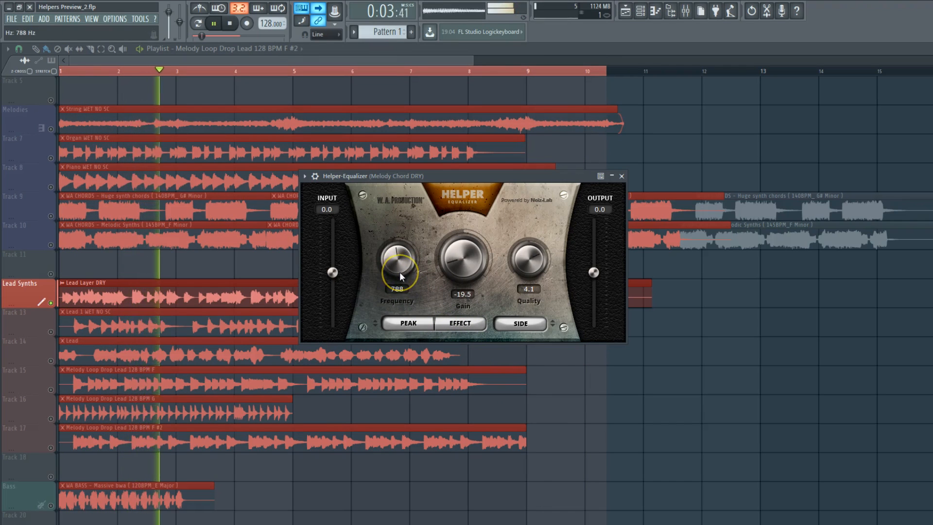
# - Flatten the middle band of the insert's built-in mixer equalizer, then toggle Helper-Equalizer's slot bypass and reopen the plugin
pyautogui.click(686, 12)
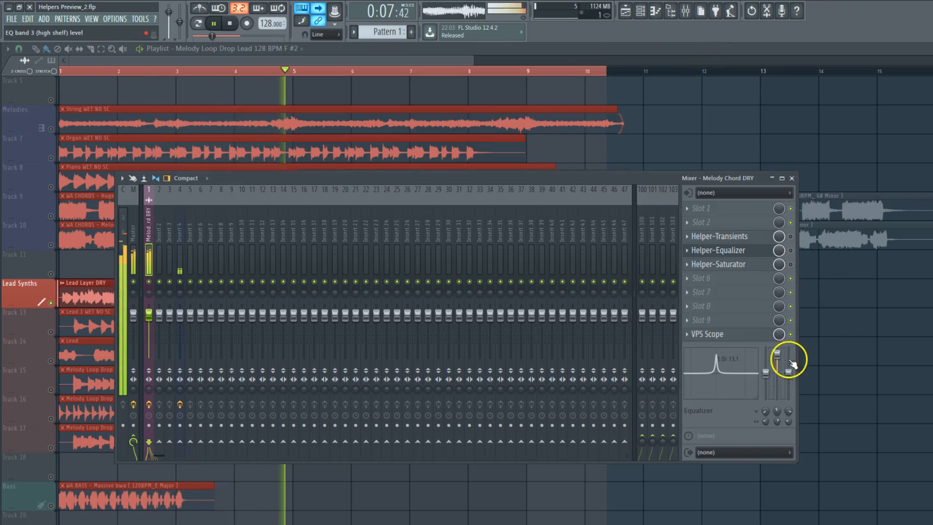
pyautogui.moveTo(777, 357); pyautogui.dragTo(779, 390)
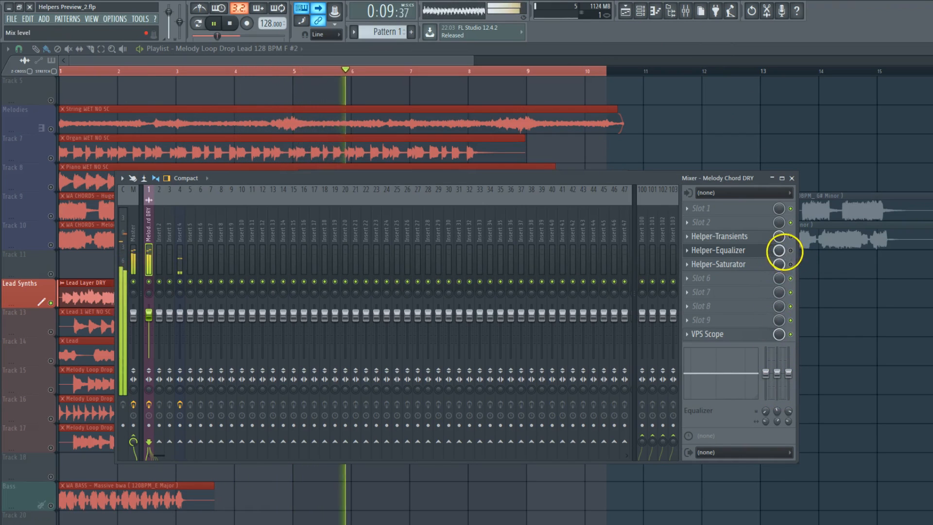
pyautogui.click(791, 250)
pyautogui.click(745, 255)
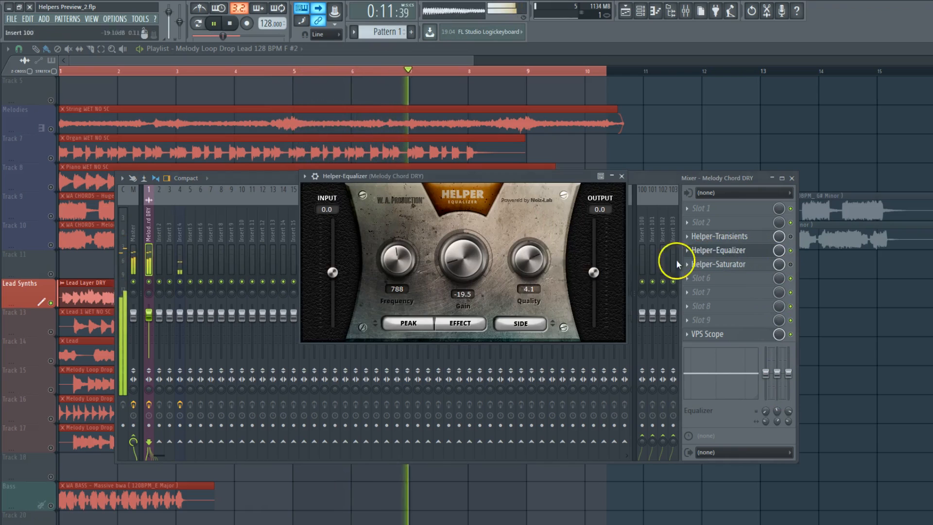
pyautogui.click(521, 327)
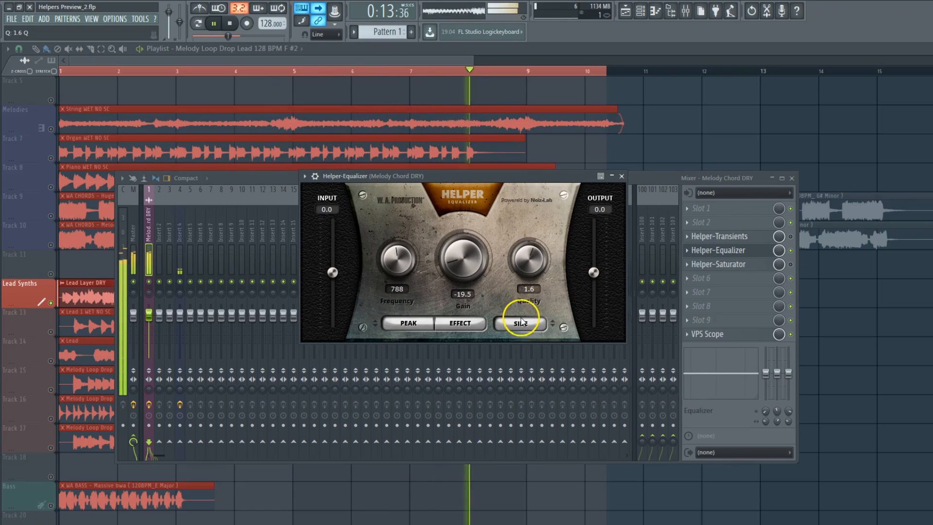
pyautogui.click(518, 326)
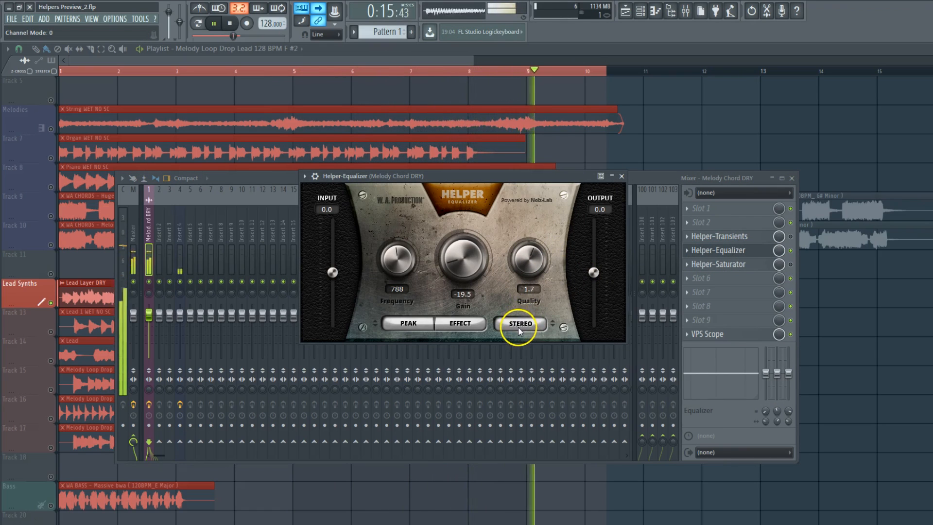
pyautogui.moveTo(521, 270); pyautogui.dragTo(527, 228)
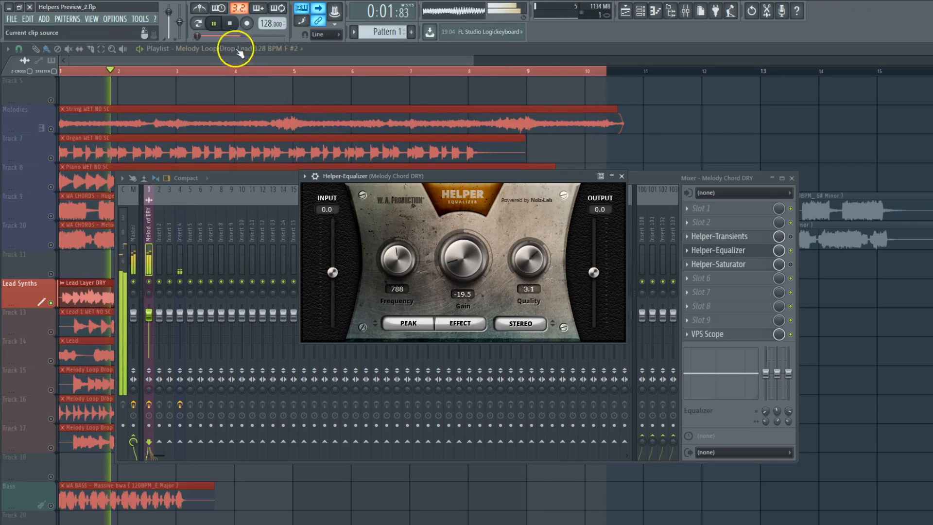
pyautogui.click(216, 24)
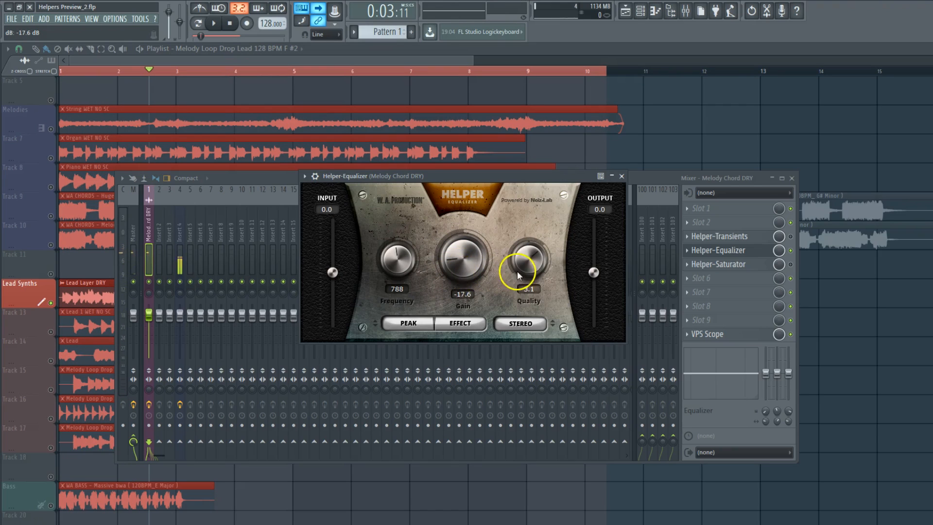
# - Set Helper-Equalizer to Difference with quality 5.8, frequency 598 Hz and gain 0.5, then close the plugin
pyautogui.moveTo(522, 227); pyautogui.dragTo(522, 223)
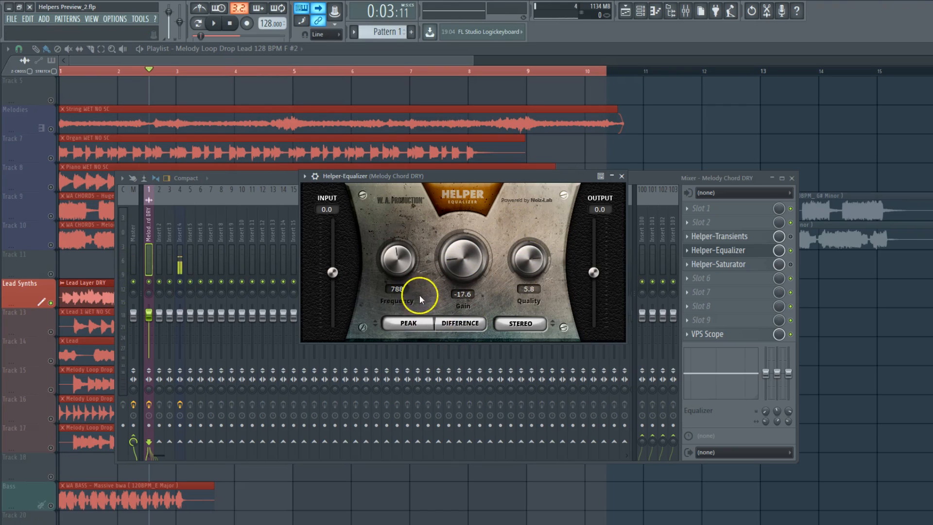
pyautogui.moveTo(407, 183); pyautogui.dragTo(409, 239)
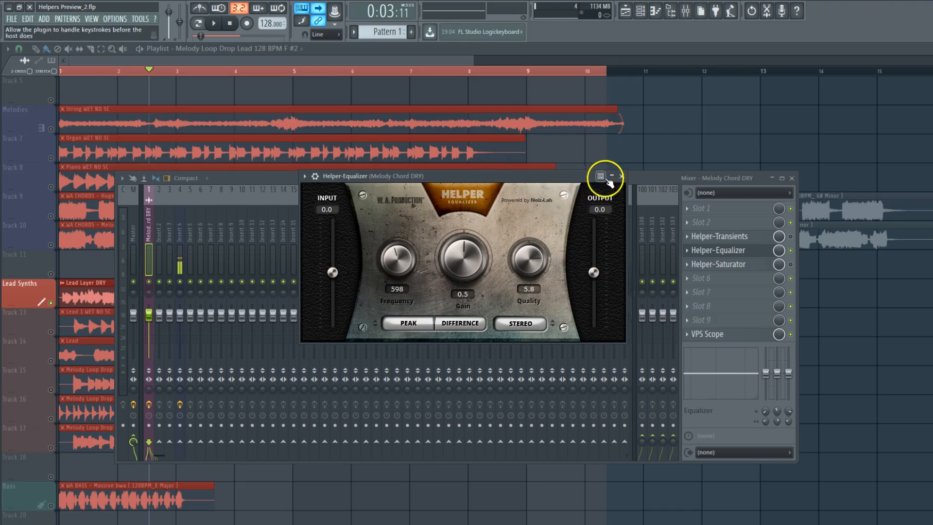
pyautogui.click(621, 176)
# - Solo the Bass track in the playlist and shorten the time selection to the middle of bar 3
pyautogui.press('F9')
pyautogui.scroll(-3, 374, 258)
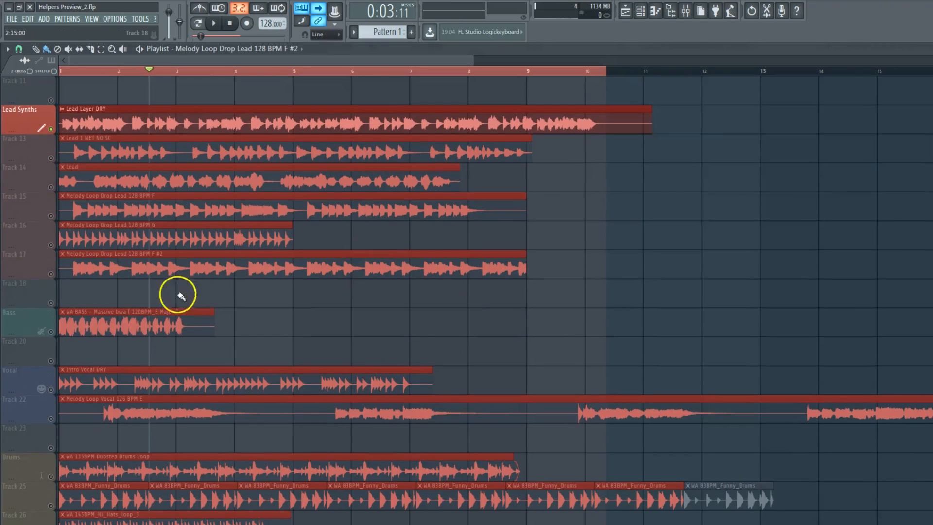
pyautogui.rightClick(52, 332)
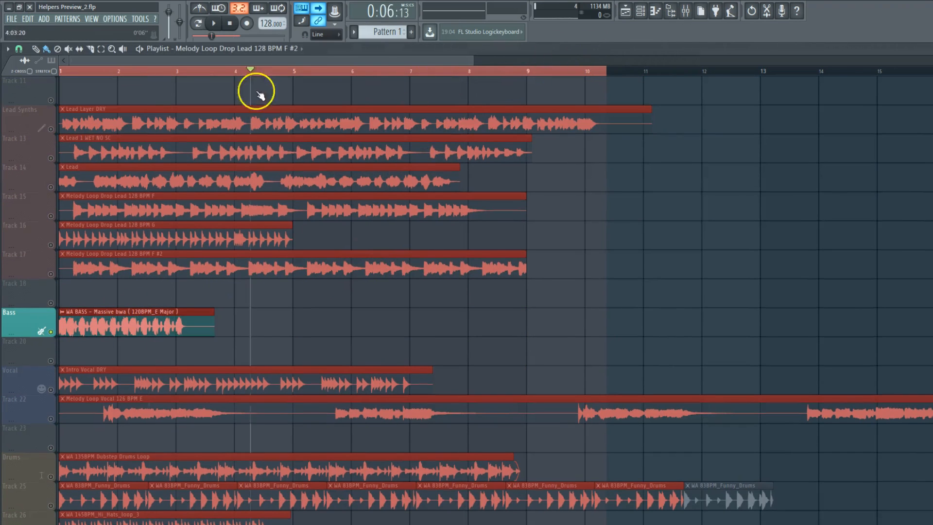
pyautogui.moveTo(585, 73); pyautogui.dragTo(203, 108)
pyautogui.click(366, 349)
pyautogui.rightClick(430, 356)
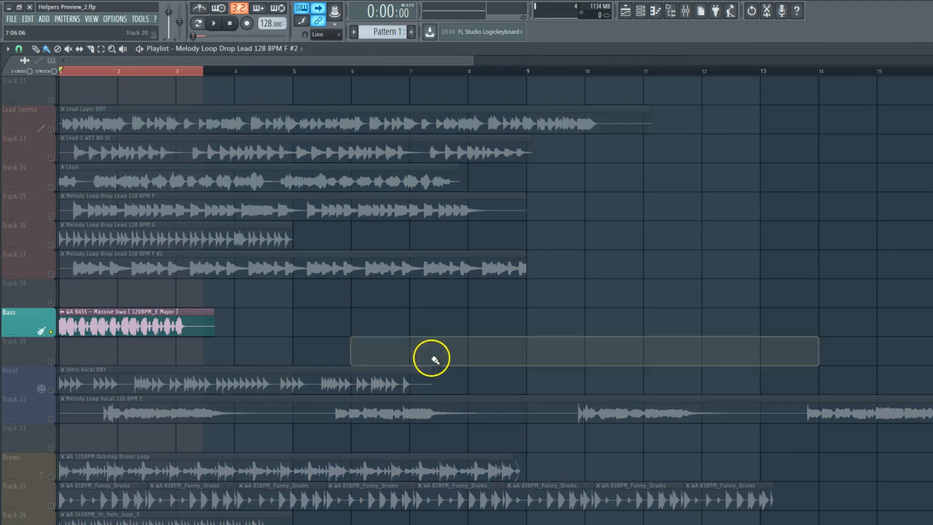
# - Extend the playlist time selection to bar 10 and set Helper-Equalizer to a Low Pass filter in Effect mode at 657 Hz
pyautogui.click(685, 12)
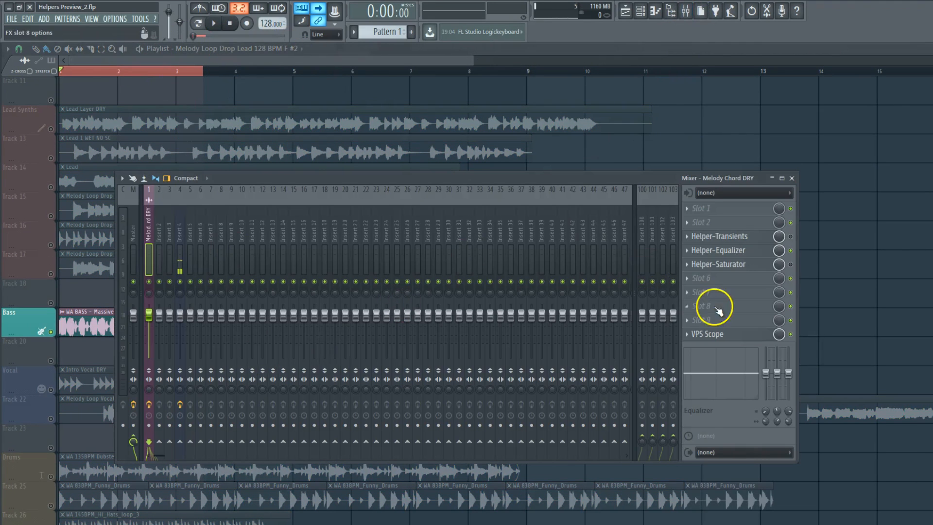
pyautogui.click(742, 257)
pyautogui.moveTo(276, 72); pyautogui.dragTo(584, 71)
pyautogui.click(686, 12)
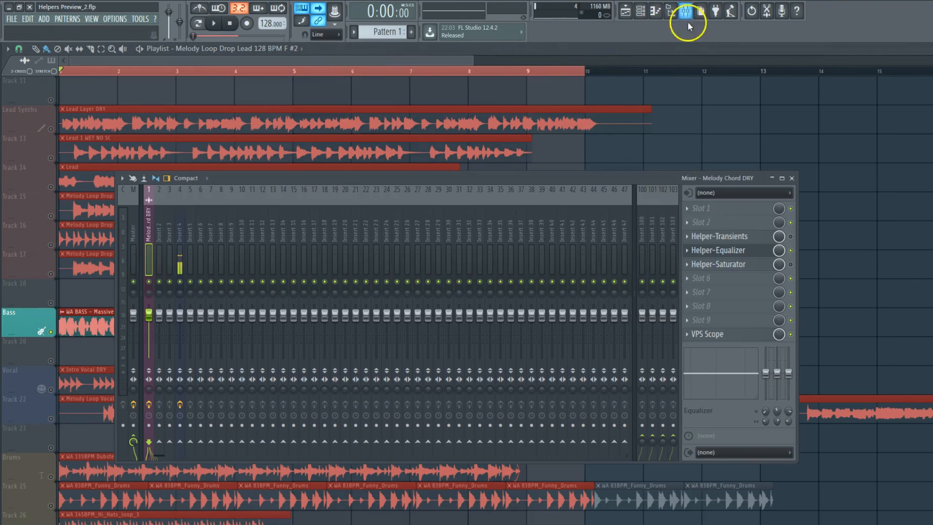
pyautogui.click(714, 251)
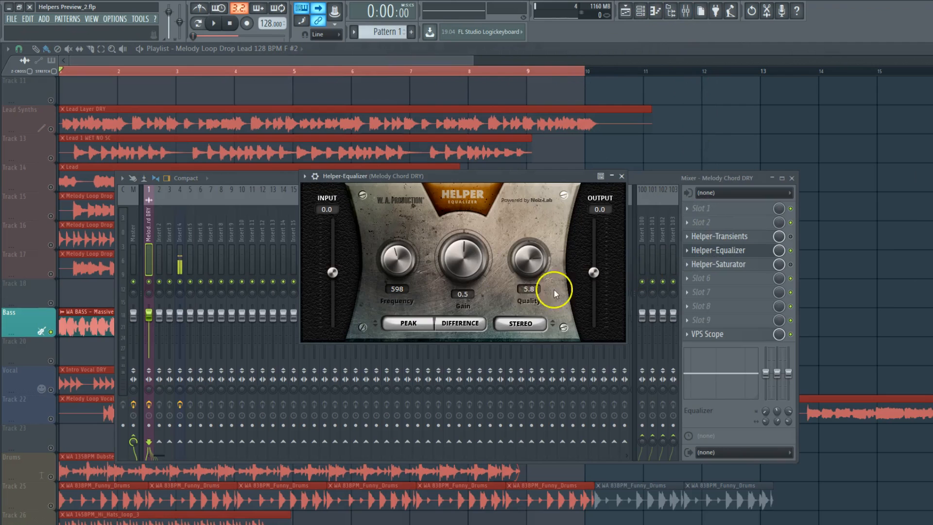
pyautogui.click(421, 322)
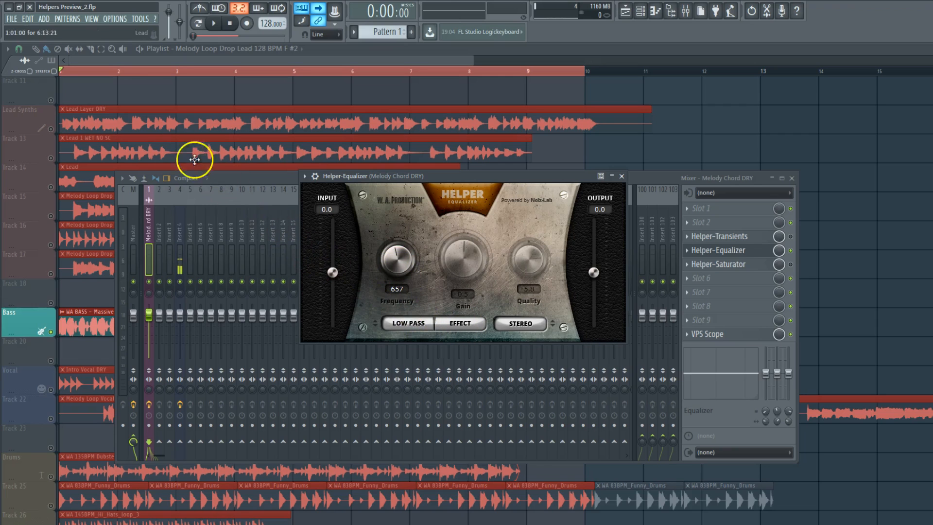
# - Solo the Lead 1 WET NO SC track with the time selection ending just past bar 9, and reopen Helper-Equalizer
pyautogui.click(60, 156)
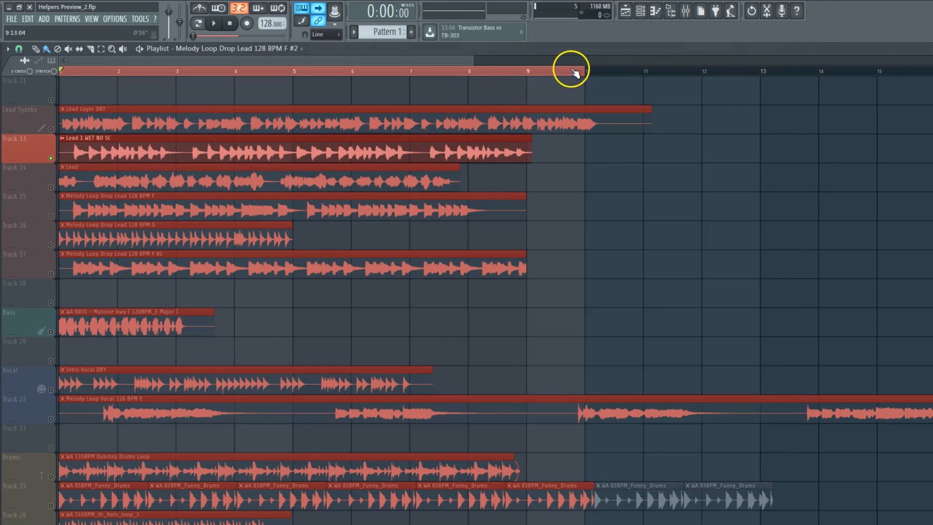
pyautogui.moveTo(575, 72); pyautogui.dragTo(535, 82)
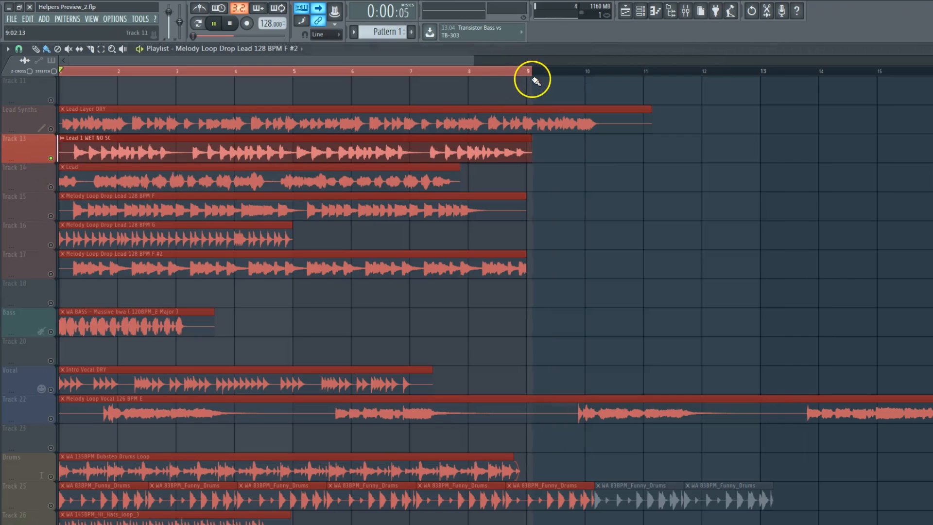
pyautogui.click(685, 11)
pyautogui.click(719, 249)
# - Compare Difference and Effect while sweeping the Low Pass frequency, finish in Effect at 363 Hz and pause playback
pyautogui.click(460, 323)
pyautogui.moveTo(404, 266); pyautogui.dragTo(418, 119)
pyautogui.click(460, 322)
pyautogui.moveTo(397, 258); pyautogui.dragTo(439, 441)
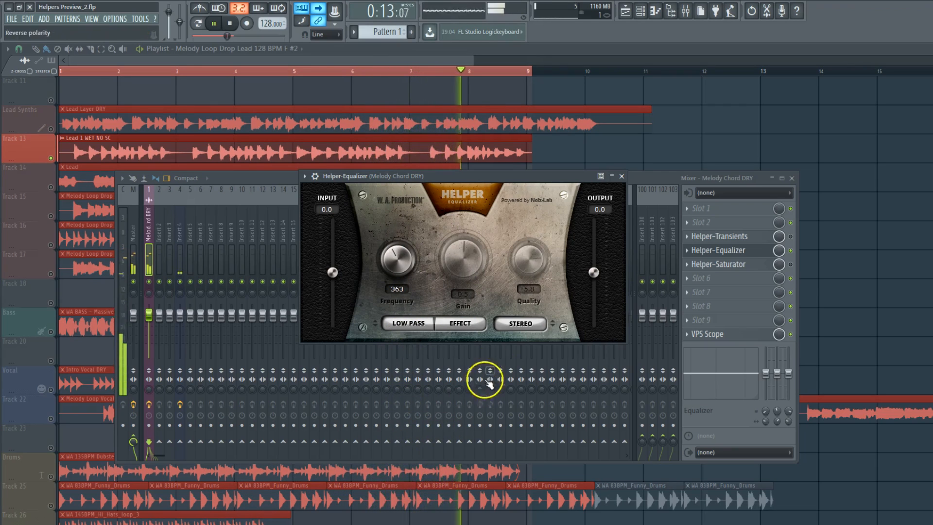
pyautogui.click(212, 25)
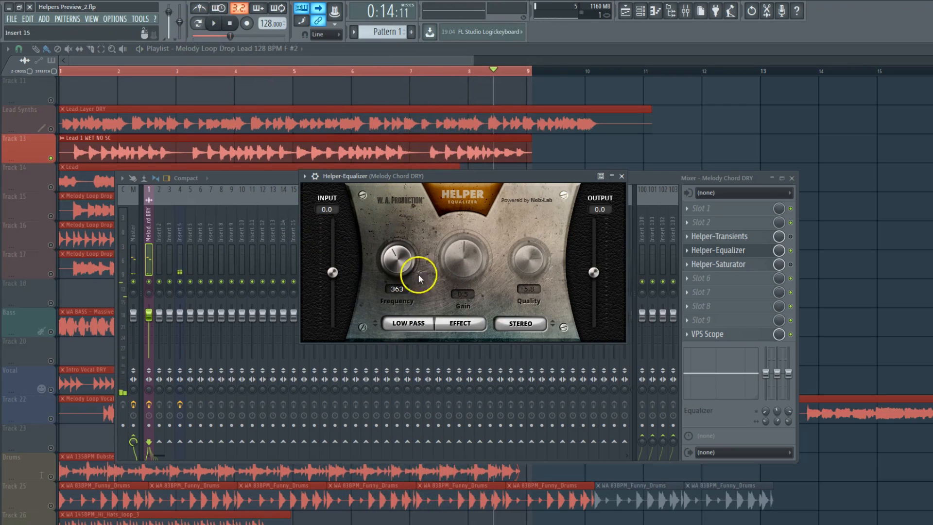
# - Switch the Low Pass filter to Side mode, raise its frequency to 10238 Hz during playback and pause
pyautogui.click(524, 327)
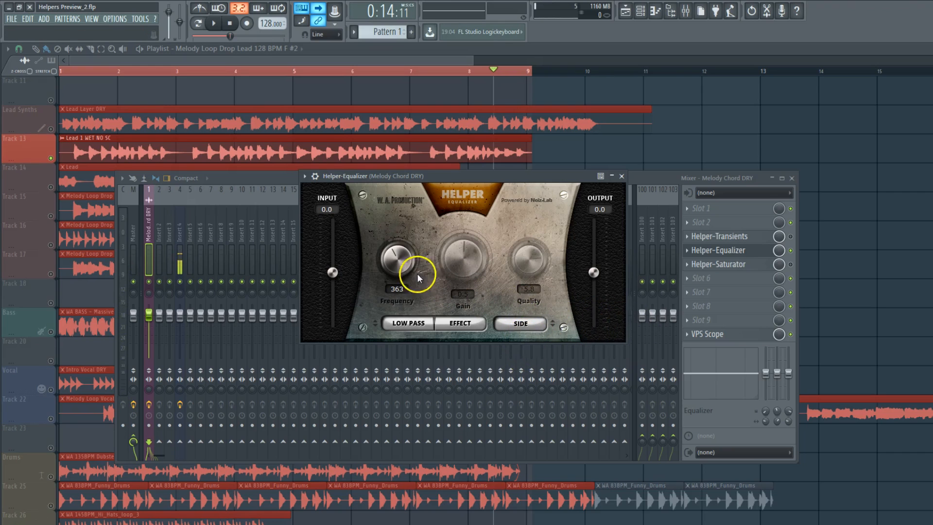
pyautogui.click(214, 23)
pyautogui.moveTo(385, 254); pyautogui.dragTo(410, 137)
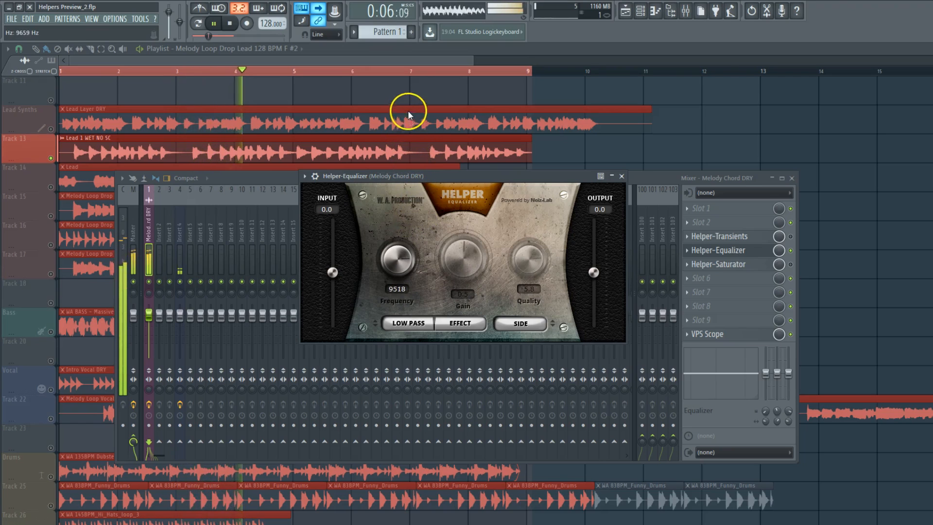
pyautogui.click(214, 24)
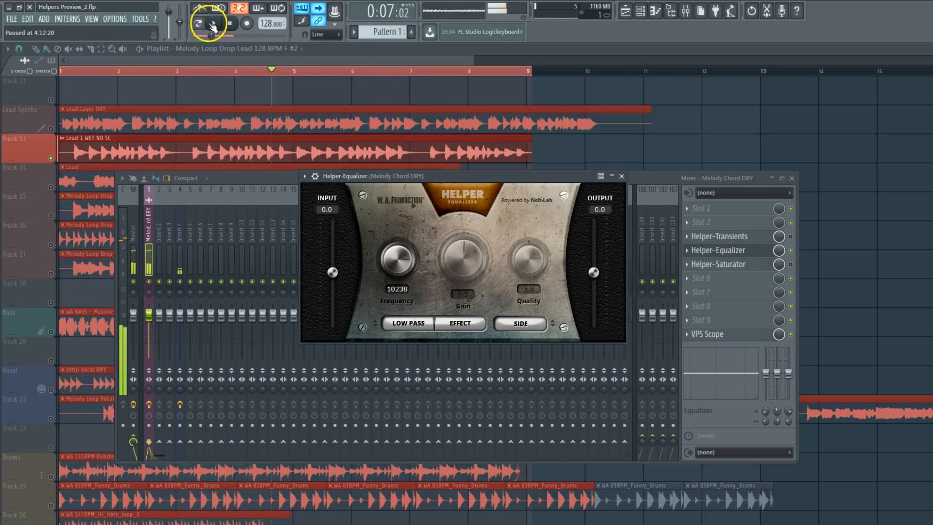
# - Switch the Low Pass filter to Mid mode, lower its frequency to 20 Hz during playback and pause
pyautogui.click(524, 327)
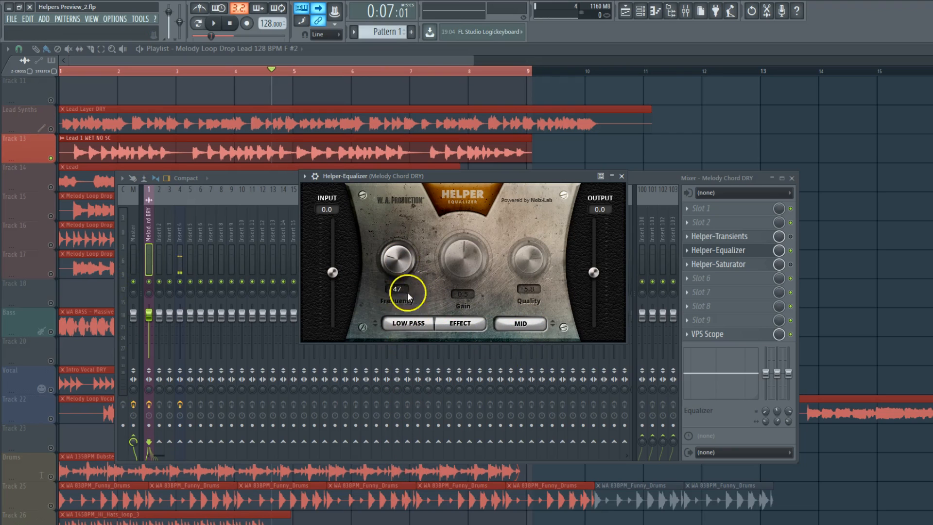
pyautogui.click(218, 26)
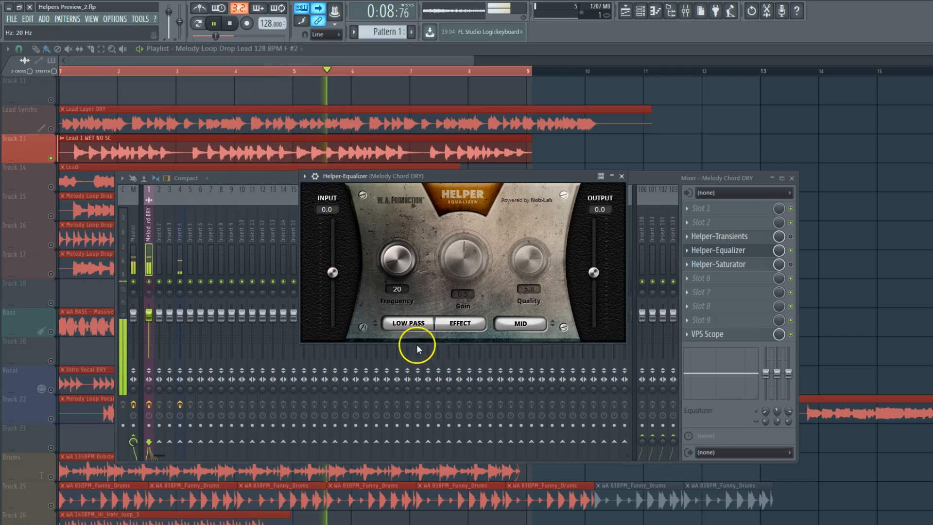
pyautogui.moveTo(409, 279); pyautogui.dragTo(439, 354)
pyautogui.click(214, 23)
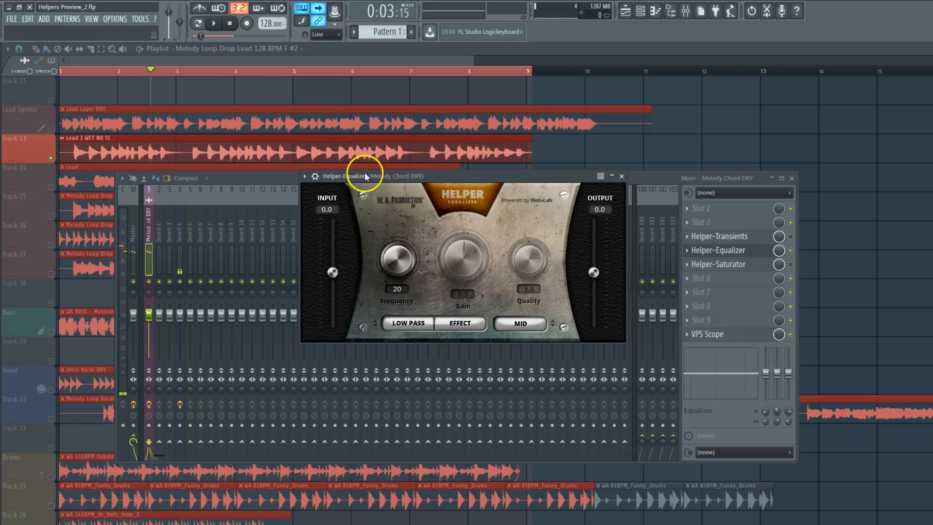
# - Switch the Low Pass filter to Left mode, raise its frequency to 7300 Hz during playback and pause
pyautogui.moveTo(522, 331); pyautogui.dragTo(525, 348)
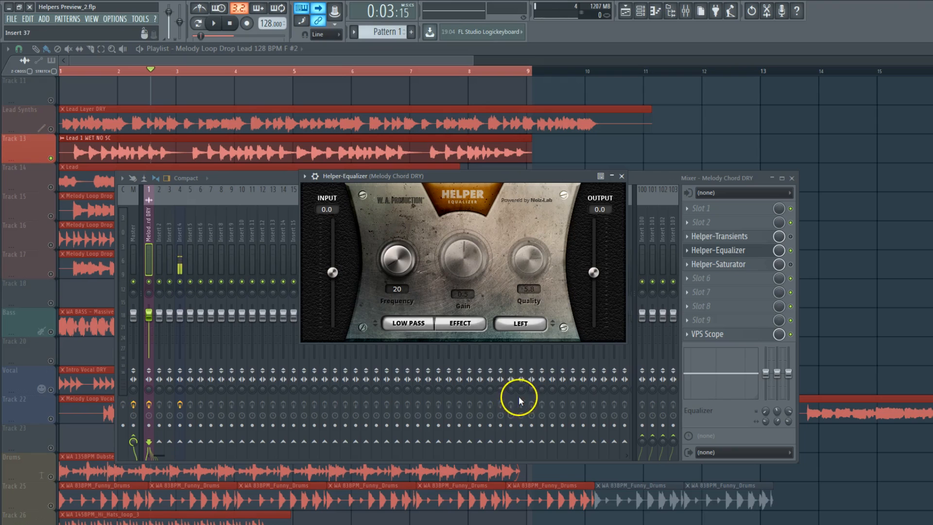
pyautogui.press('space')
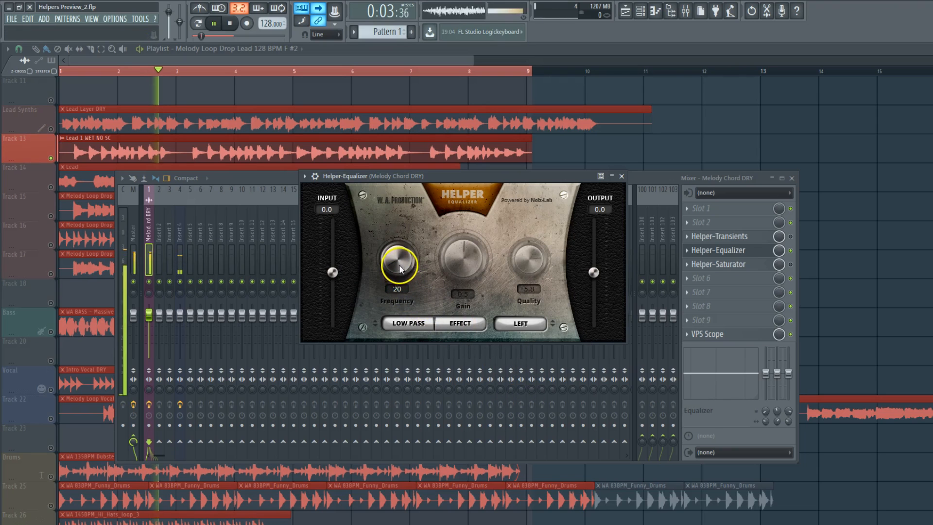
pyautogui.moveTo(398, 264); pyautogui.dragTo(442, 23)
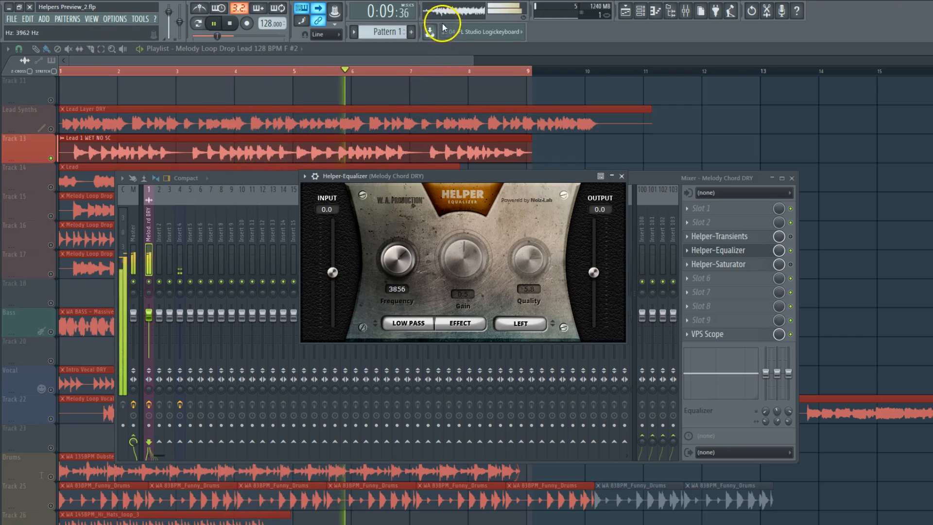
pyautogui.moveTo(413, 245); pyautogui.dragTo(415, 237)
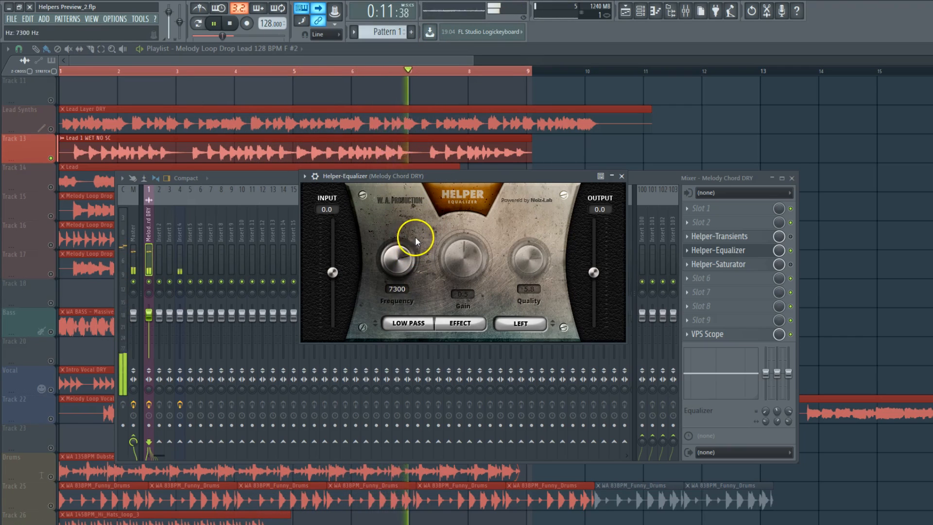
pyautogui.click(213, 23)
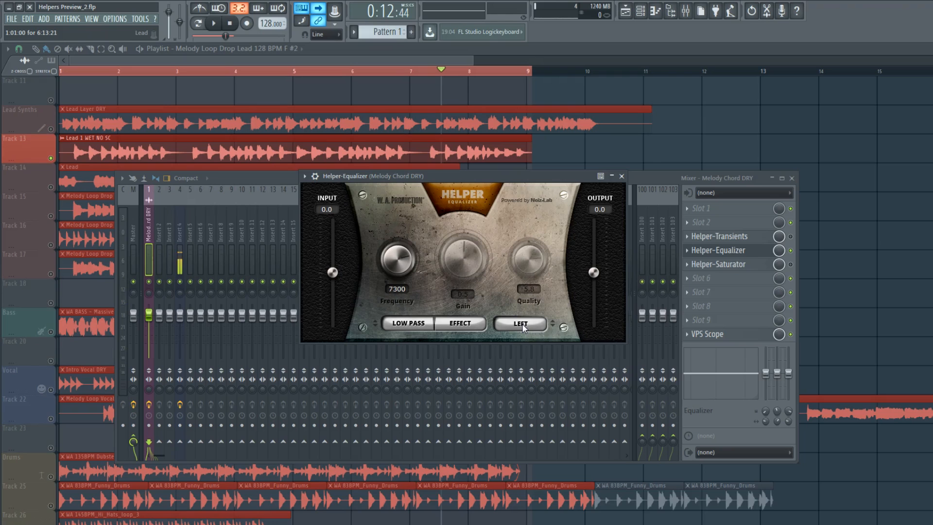
# - Set Helper-Equalizer to a Low Shelf filter in Stereo mode at 2012 Hz and close the plugin
pyautogui.moveTo(523, 324); pyautogui.dragTo(532, 383)
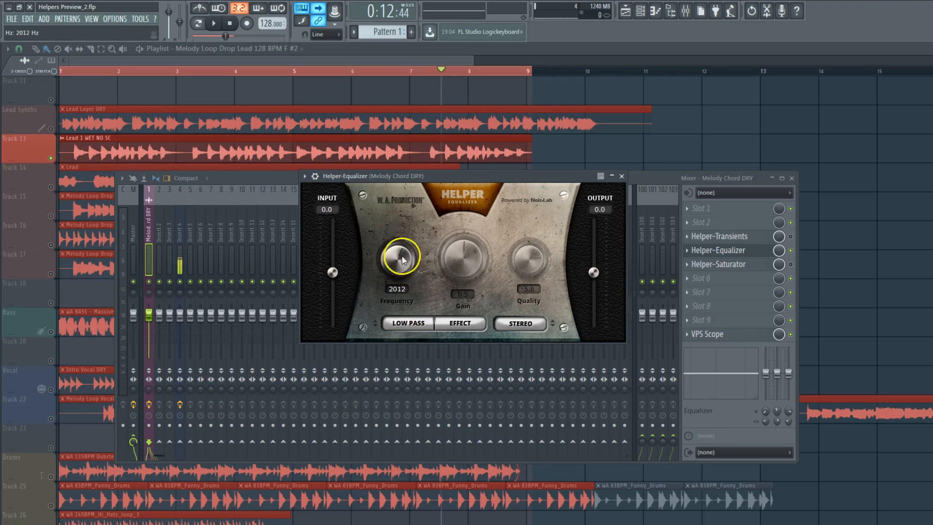
pyautogui.moveTo(412, 325)
pyautogui.mouseDown()
pyautogui.moveTo(418, 372)
pyautogui.moveTo(412, 341)
pyautogui.mouseUp()
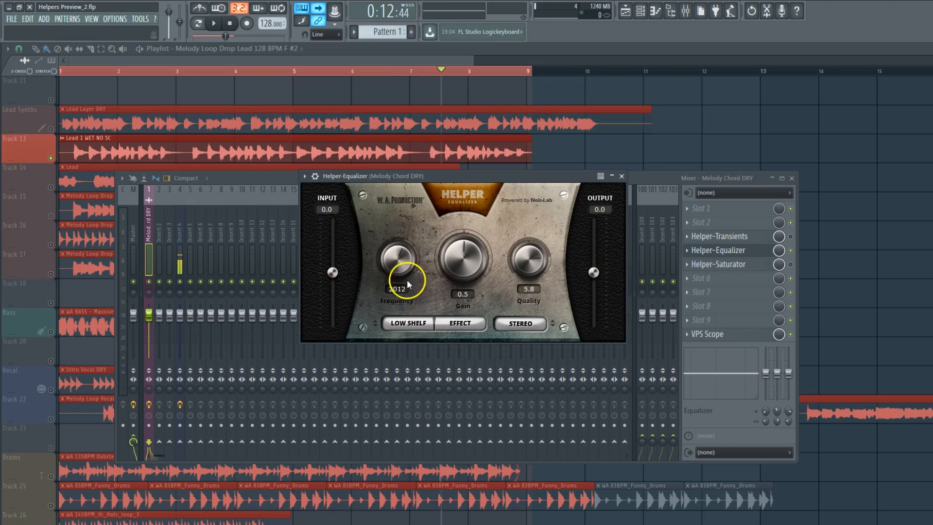
pyautogui.click(622, 177)
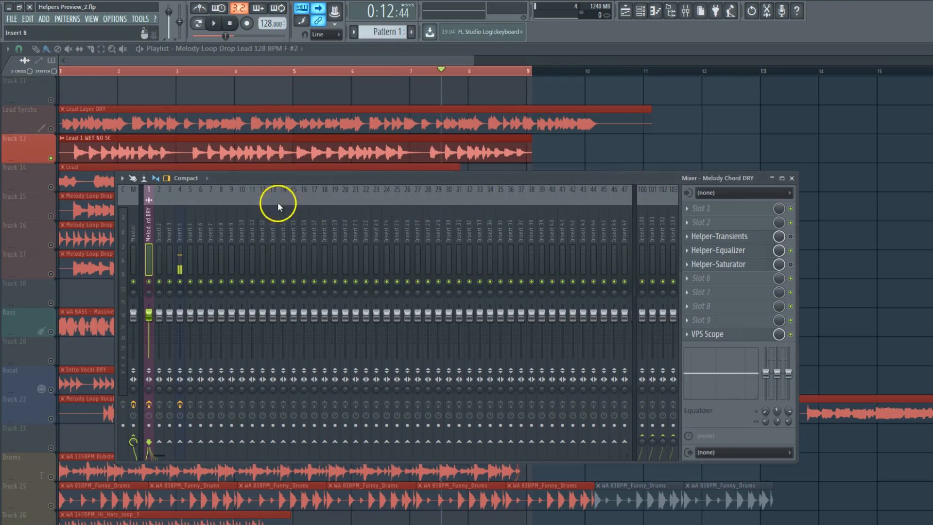
# - Solo the Bass track with the time selection ending just past bar 3, play it, and reopen Helper-Equalizer from the mixer
pyautogui.click(57, 334)
pyautogui.moveTo(514, 70); pyautogui.dragTo(195, 119)
pyautogui.press('space')
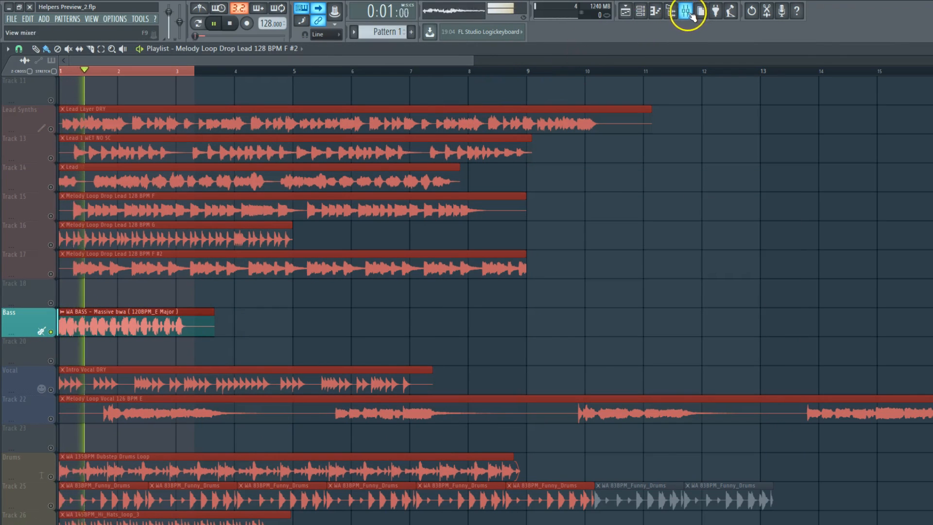
pyautogui.click(686, 11)
pyautogui.click(719, 253)
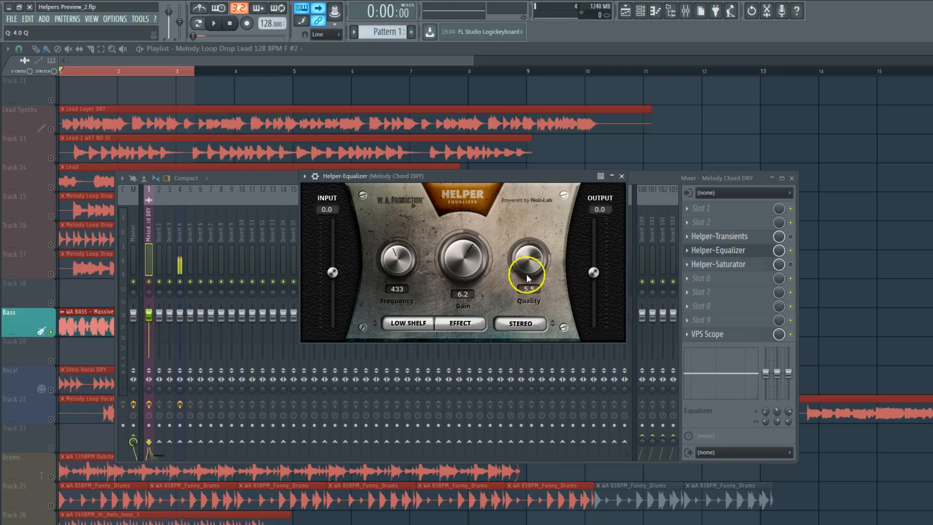
# - Adjust the Low Shelf during playback to 528 Hz, gain 15.6 and quality 0.6, and pause
pyautogui.press('space')
pyautogui.scroll(5, 459, 250)
pyautogui.moveTo(459, 249); pyautogui.dragTo(407, 256)
pyautogui.click(214, 23)
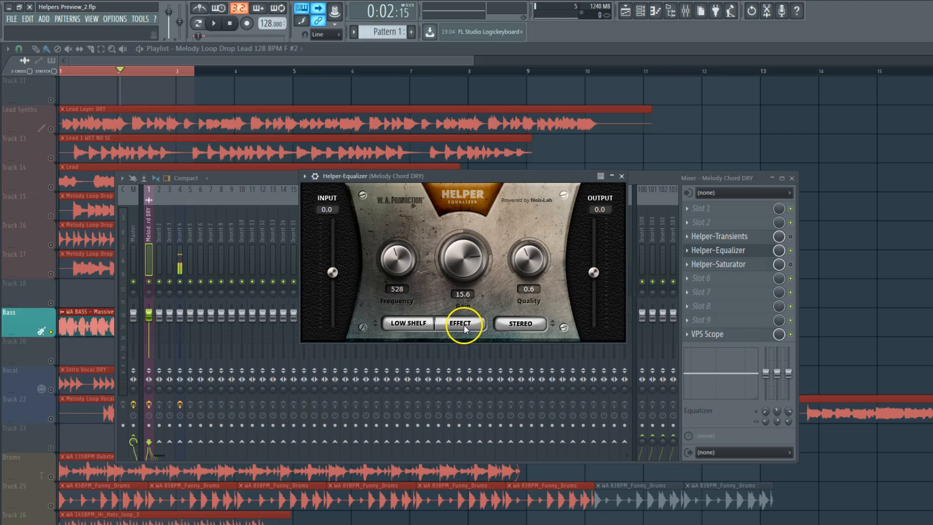
# - Monitor the Low Shelf in Difference mode while setting its gain to 14.5 and frequency to 227 Hz, and pause
pyautogui.click(214, 23)
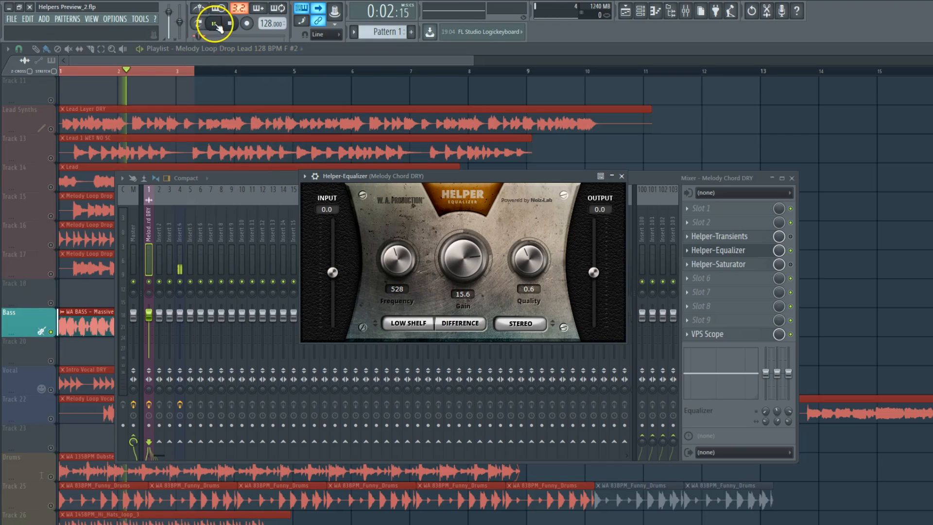
pyautogui.moveTo(451, 255); pyautogui.dragTo(397, 290)
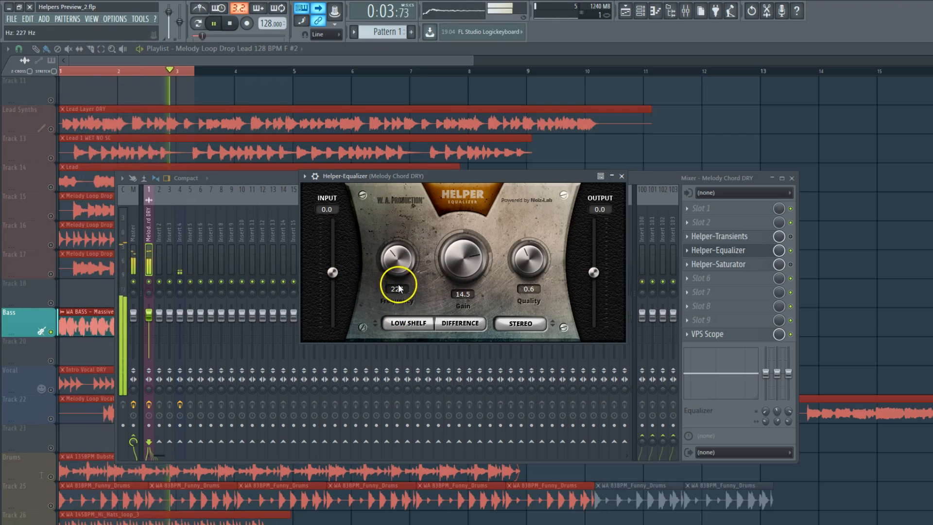
pyautogui.click(214, 23)
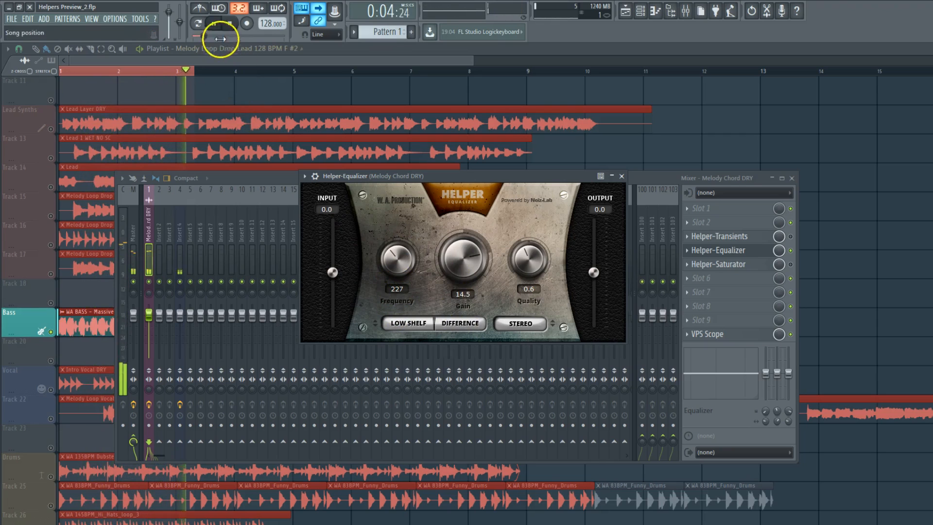
# - Return to Effect mode, set the Low Shelf to 280 Hz with gain 8.3, audition it and pause
pyautogui.click(454, 324)
pyautogui.moveTo(464, 286); pyautogui.dragTo(467, 297)
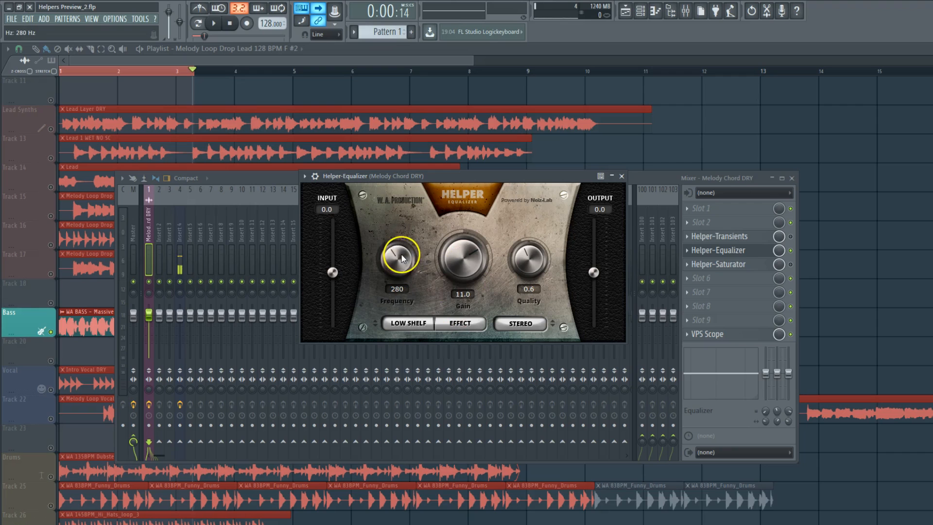
pyautogui.click(213, 24)
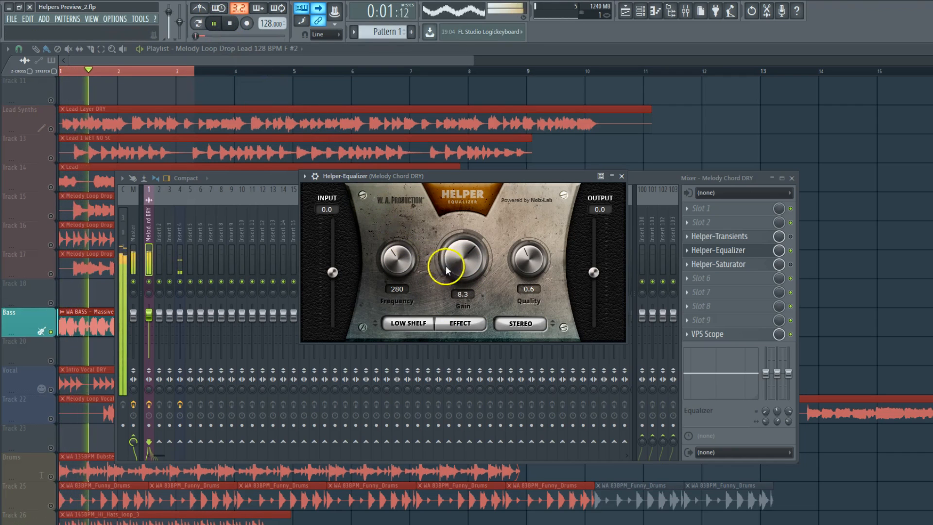
pyautogui.click(214, 24)
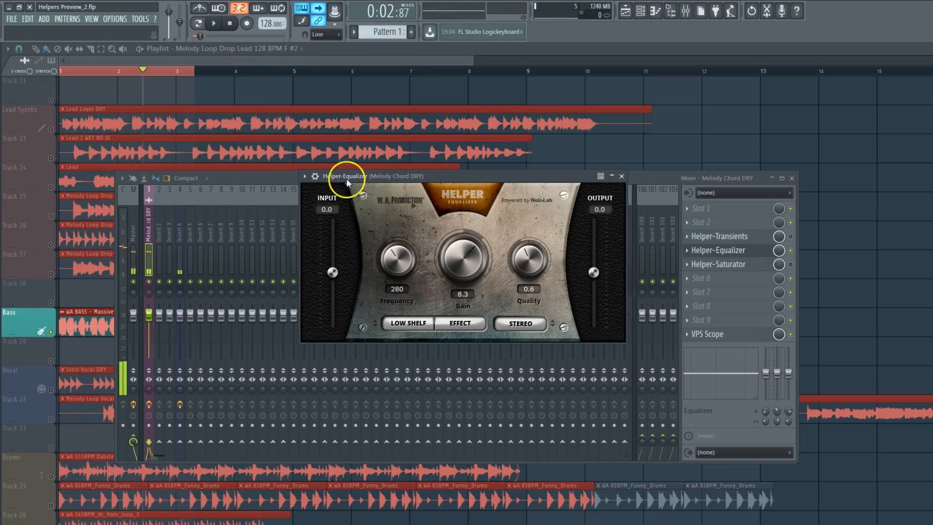
# - Switch the Low Shelf to Side mode, audition a strong boost in Effect and Difference, and finish paused at 196 Hz with gain 11.7
pyautogui.click(517, 324)
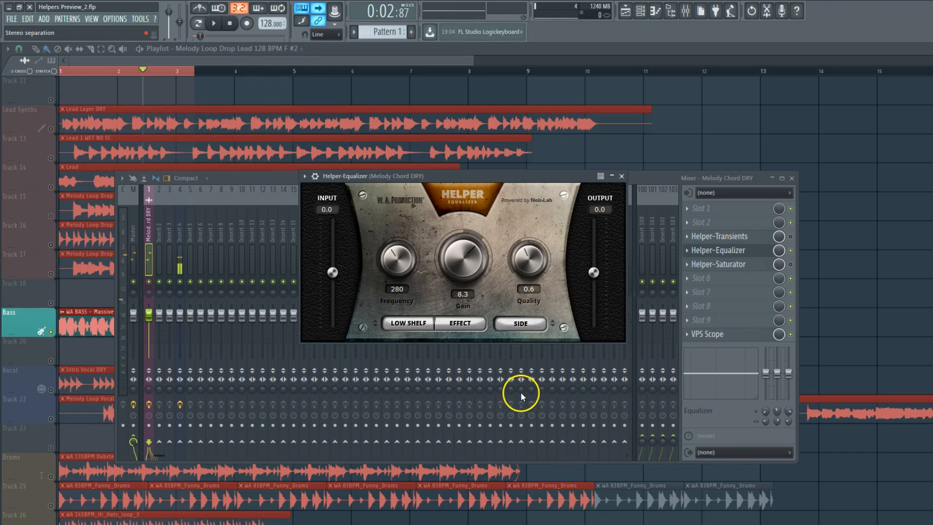
pyautogui.click(216, 27)
pyautogui.moveTo(451, 247); pyautogui.dragTo(494, 92)
pyautogui.click(468, 324)
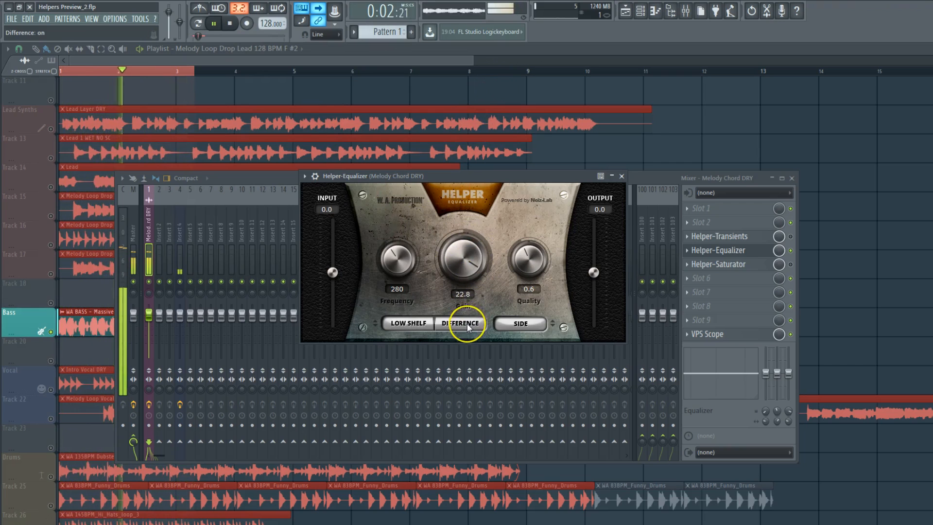
pyautogui.moveTo(400, 260); pyautogui.dragTo(401, 267)
pyautogui.moveTo(482, 249); pyautogui.dragTo(482, 255)
pyautogui.click(216, 24)
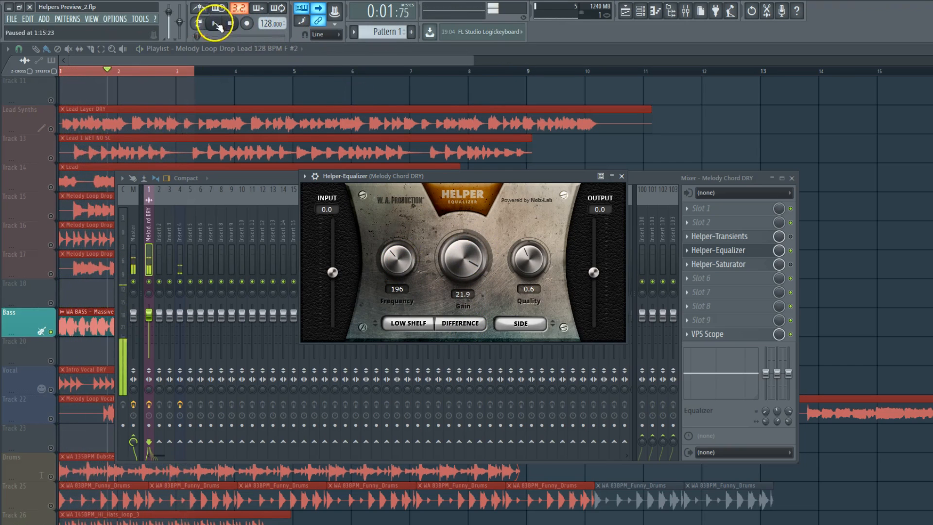
pyautogui.moveTo(462, 256); pyautogui.dragTo(468, 289)
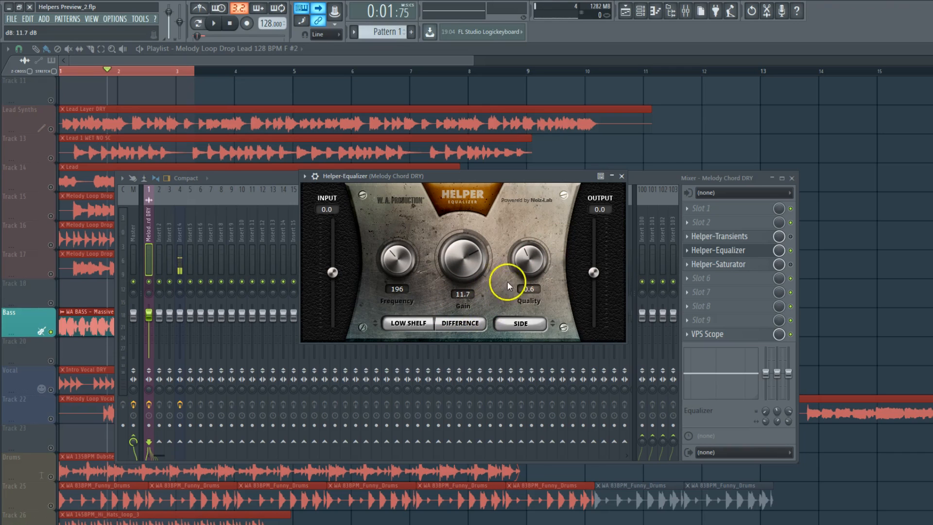
# - Move the playback position to bar 3, clear the playlist time selection and look through the tracks
pyautogui.click(176, 72)
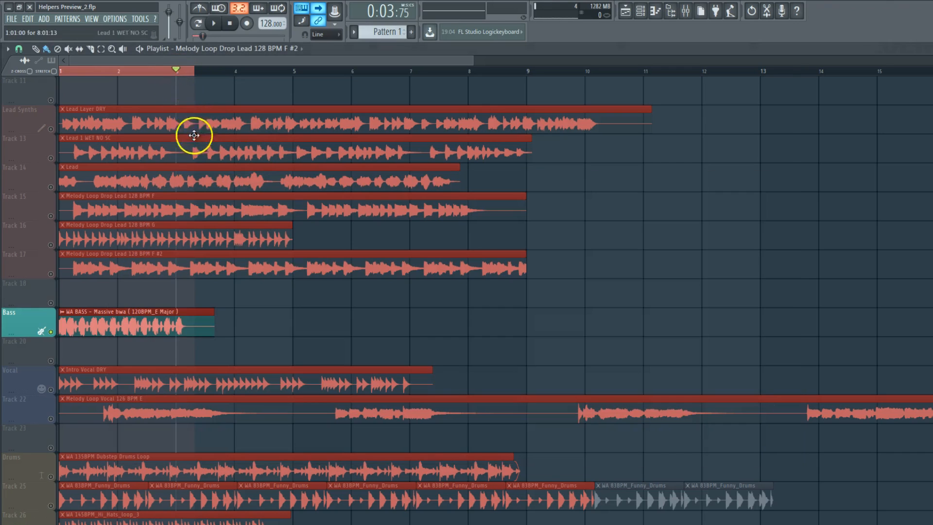
pyautogui.click(183, 76)
pyautogui.scroll(-4, 258, 230)
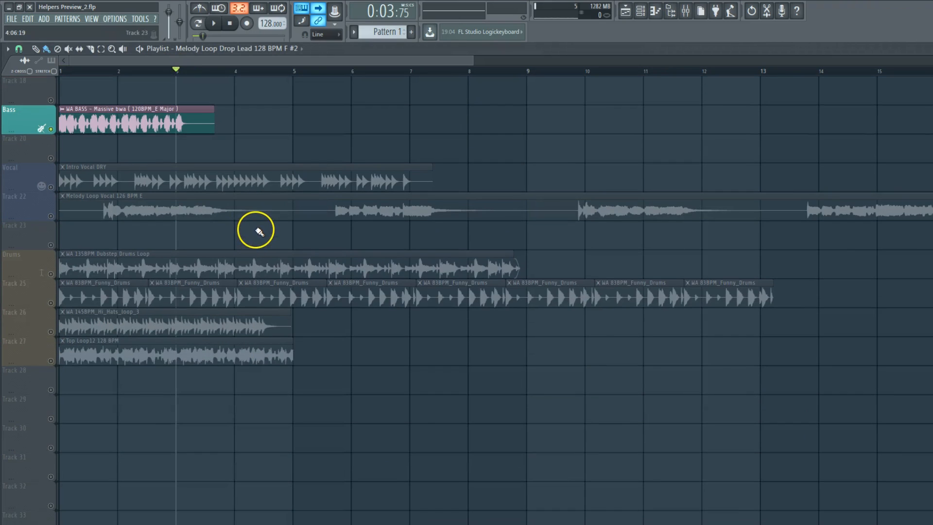
pyautogui.scroll(2, 291, 268)
pyautogui.scroll(5, 328, 297)
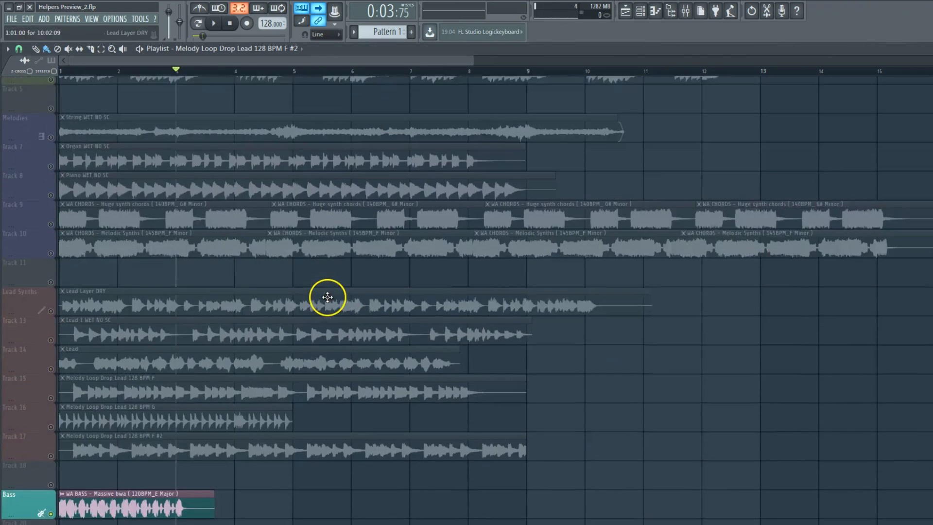
pyautogui.scroll(2, 328, 296)
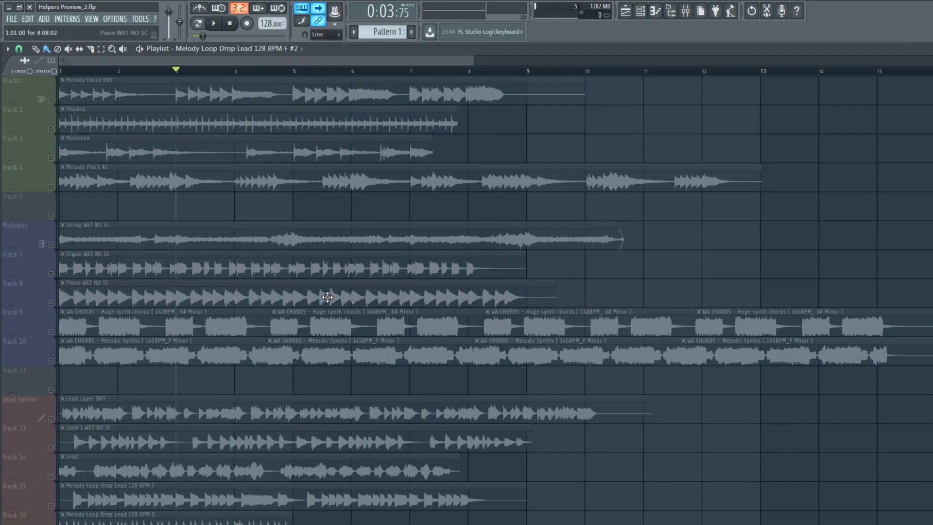
pyautogui.click(326, 287)
# - Open Helper-Equalizer, Helper-Transients and Helper-Saturator from the mixer to review their controls, and close the plugin windows and mixer
pyautogui.click(685, 12)
pyautogui.click(749, 256)
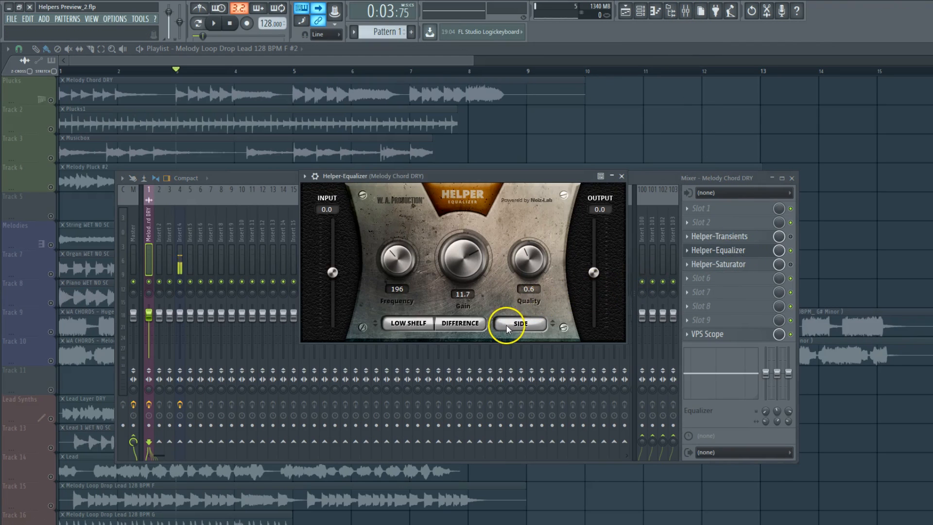
pyautogui.click(704, 238)
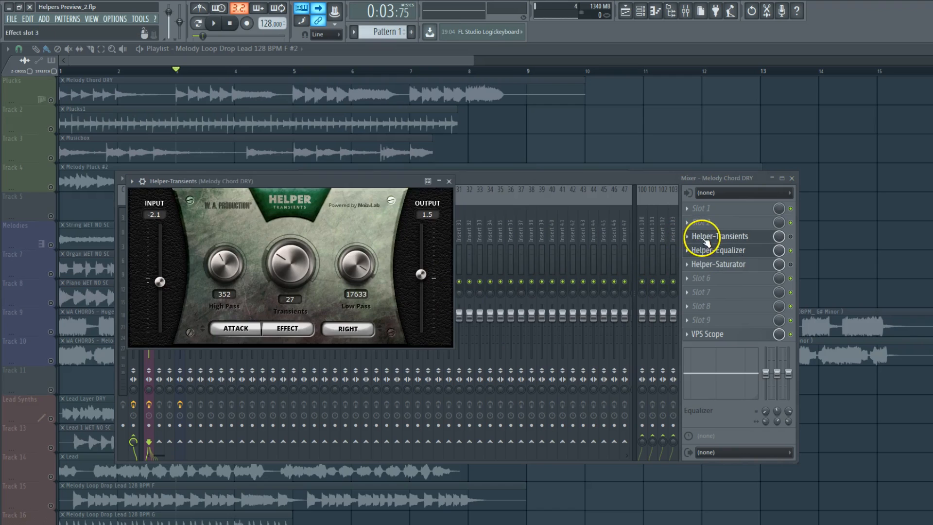
pyautogui.click(719, 265)
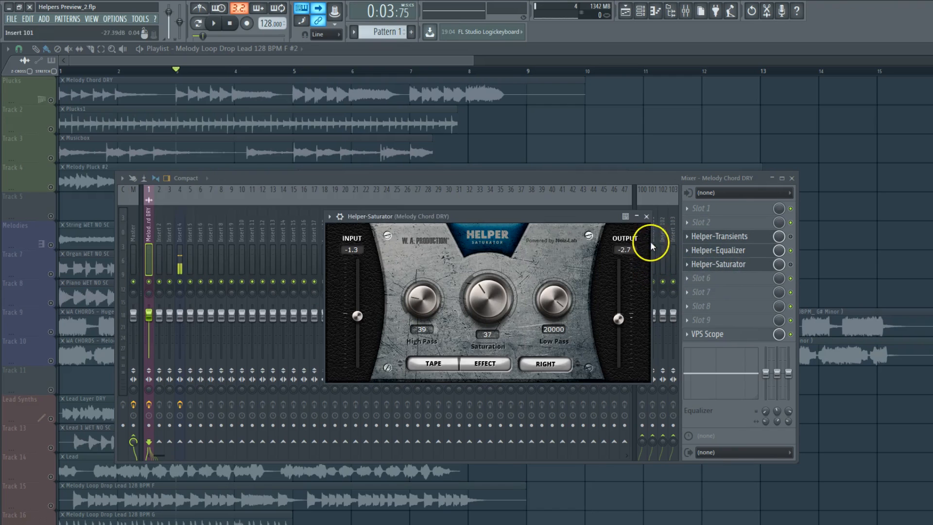
pyautogui.click(714, 237)
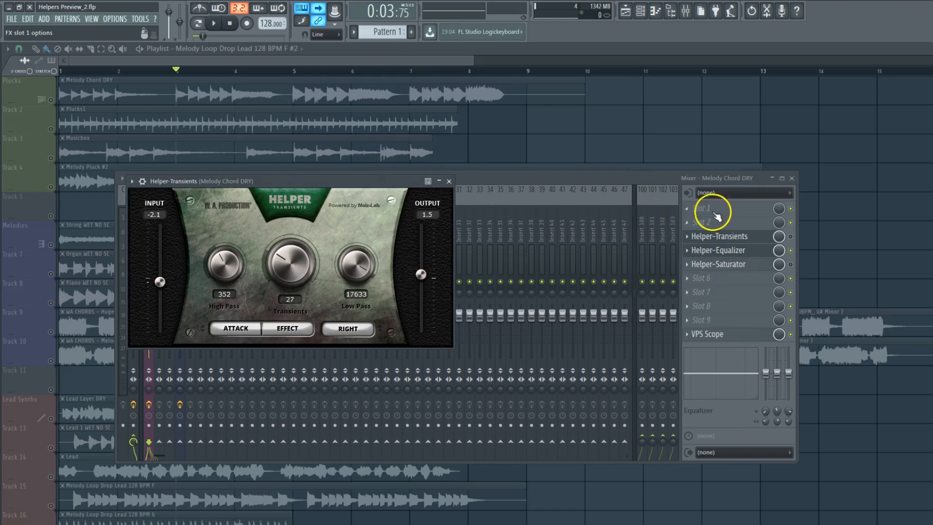
pyautogui.click(450, 180)
pyautogui.press('Escape')
pyautogui.press('Escape')
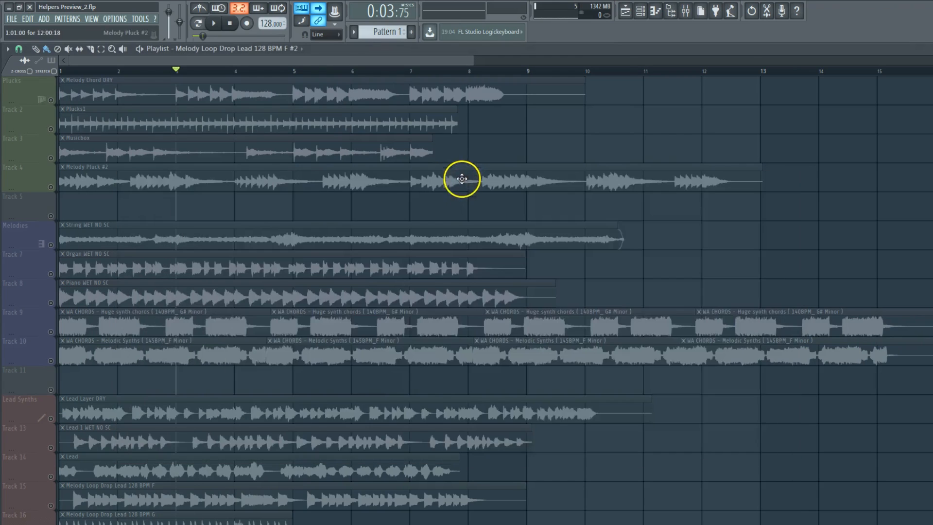
# - Set the playlist time selection from bar 1 to just past bar 3 over the Bass clip
pyautogui.scroll(-5, 464, 219)
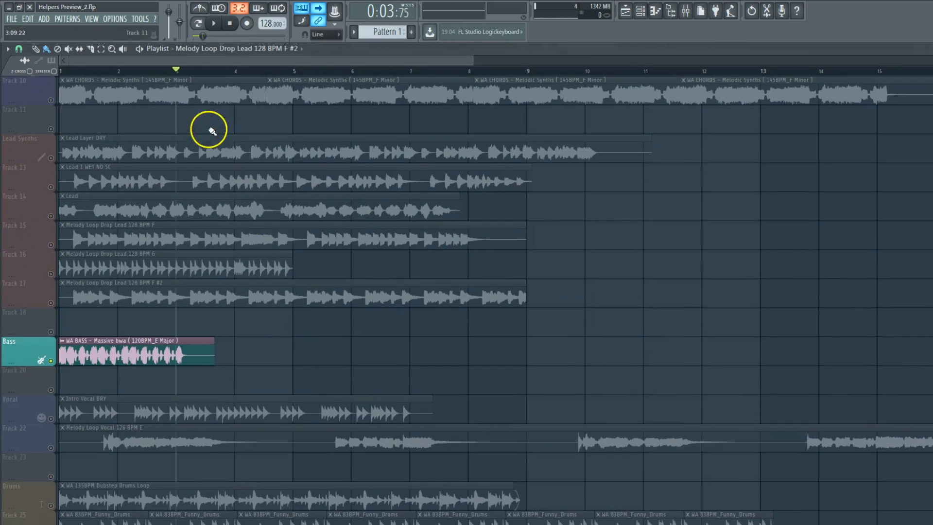
pyautogui.moveTo(217, 70); pyautogui.dragTo(98, 71)
pyautogui.moveTo(234, 71); pyautogui.dragTo(190, 84)
# - Duplicate the WA BASS clip directly after the original on the Bass track, and delete the stray clips placed further along
pyautogui.click(441, 330)
pyautogui.rightClick(509, 331)
pyautogui.moveTo(130, 345); pyautogui.dragTo(242, 356)
pyautogui.click(412, 358)
pyautogui.rightClick(446, 362)
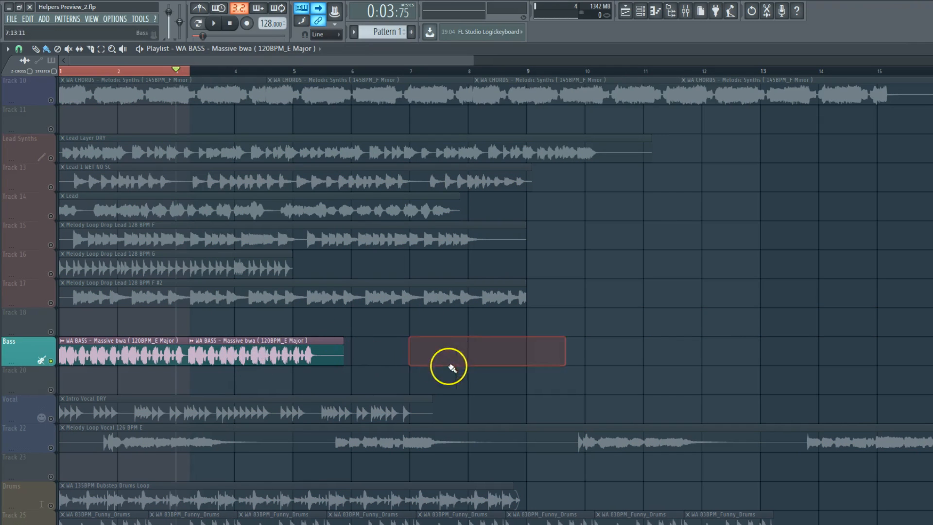
# - Delete the duplicated WA BASS clip on the Bass track, keeping only the original at bar 1
pyautogui.rightClick(327, 361)
pyautogui.scroll(2, 334, 367)
pyautogui.scroll(5, 334, 367)
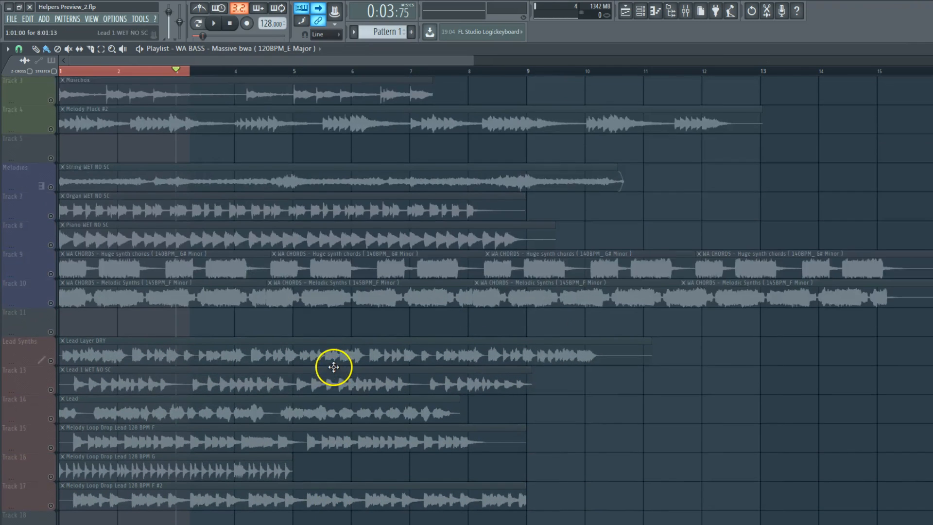
pyautogui.scroll(-8, 336, 365)
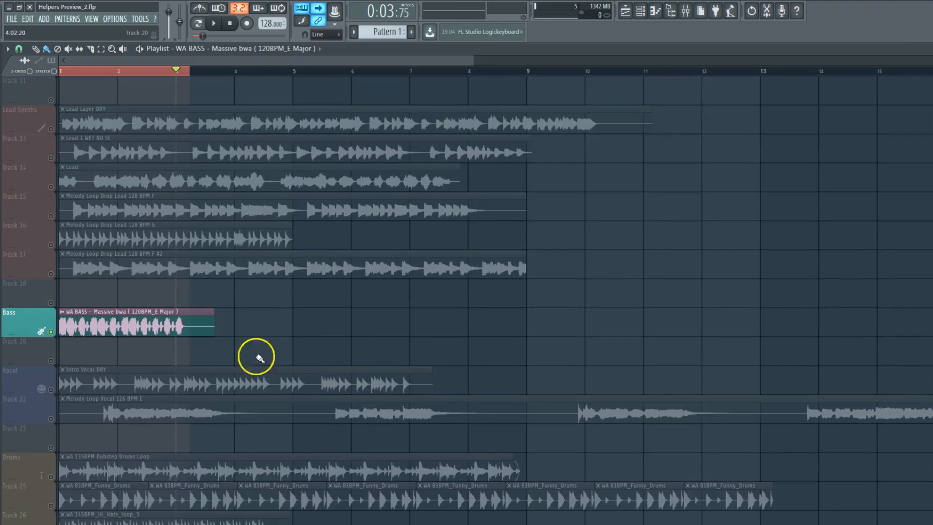
# - Trim the end of the WA BASS clip on the Bass track to just past bar 3, removing any stray clip placed beside it
pyautogui.scroll(5, 166, 334)
pyautogui.click(438, 332)
pyautogui.rightClick(503, 320)
pyautogui.moveTo(392, 313); pyautogui.dragTo(225, 314)
pyautogui.scroll(-5, 266, 323)
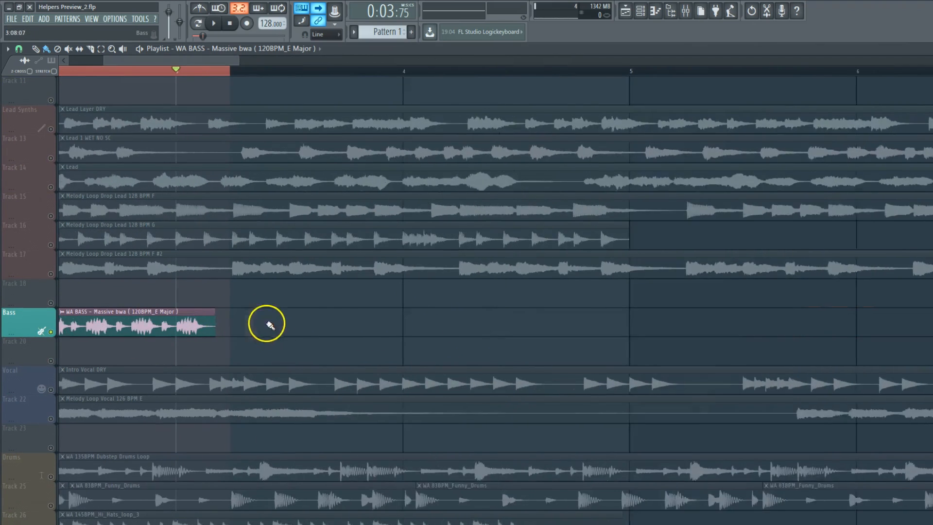
pyautogui.scroll(7, 271, 340)
pyautogui.scroll(-2, 232, 339)
pyautogui.scroll(-4, 229, 333)
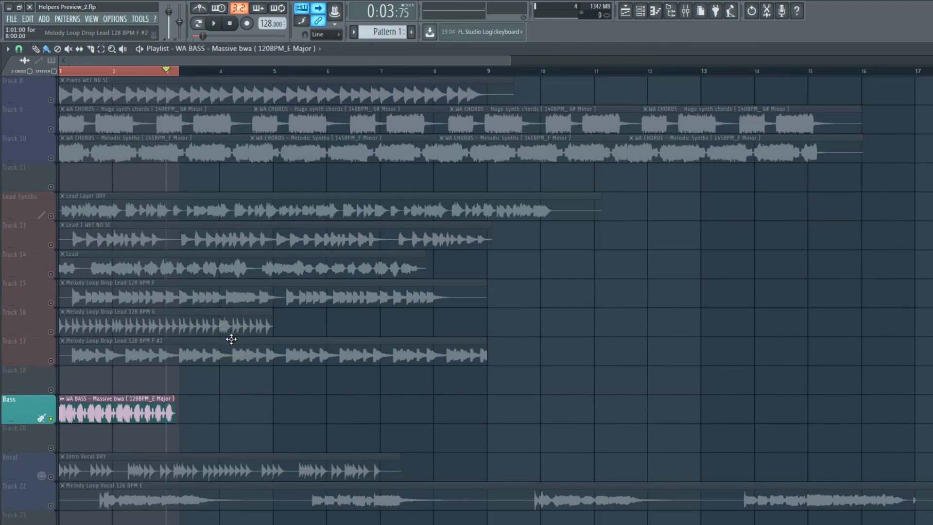
# - Review Helper-Saturator and Helper-Equalizer from the Melody Chord DRY mixer track, leaving only the Helper-Equalizer window open over the playlist
pyautogui.click(685, 11)
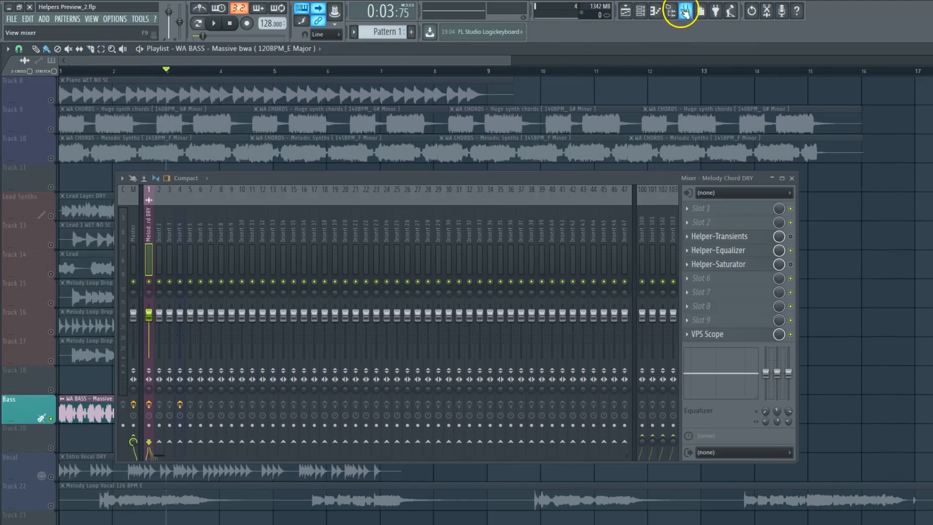
pyautogui.click(732, 265)
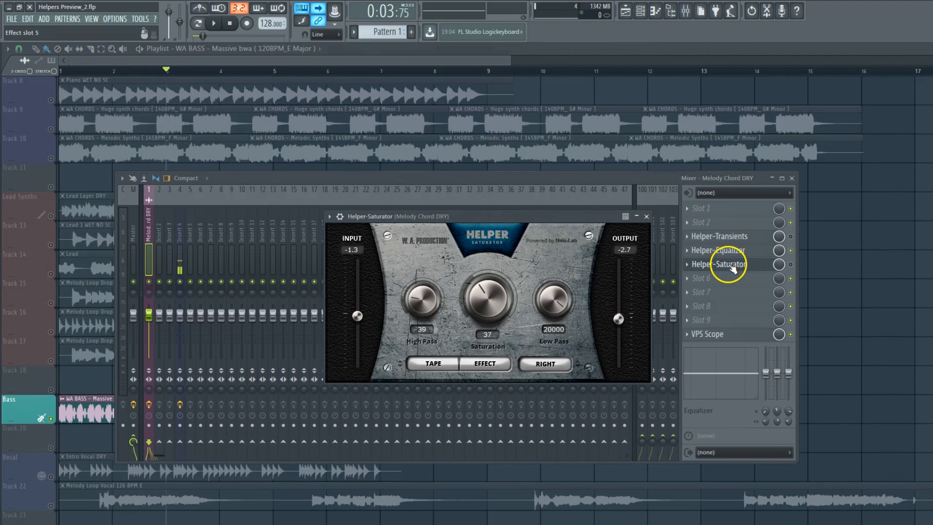
pyautogui.click(647, 216)
pyautogui.click(741, 249)
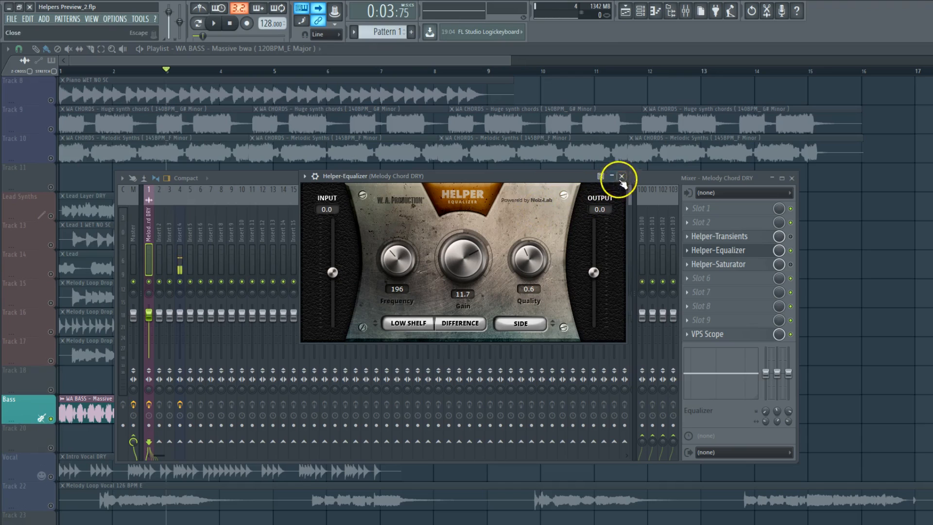
pyautogui.click(665, 184)
pyautogui.press('F9')
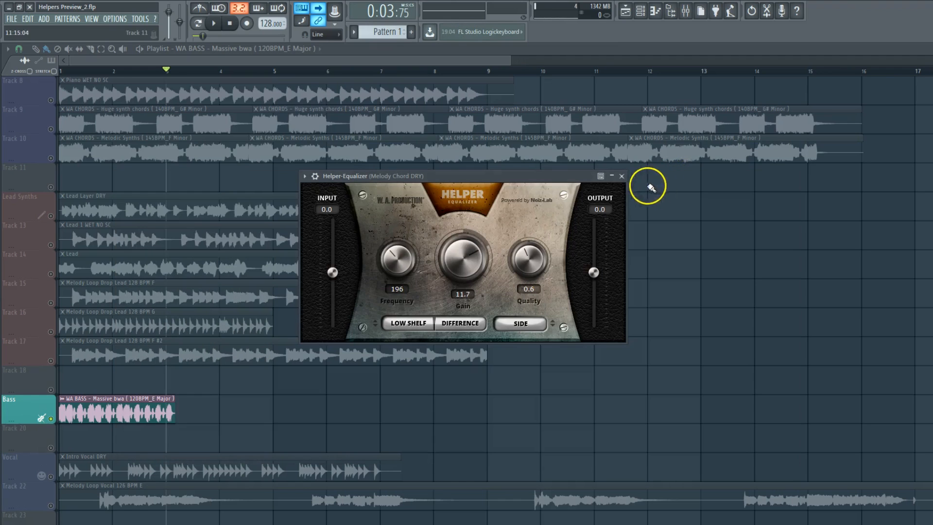
pyautogui.moveTo(559, 180); pyautogui.dragTo(537, 204)
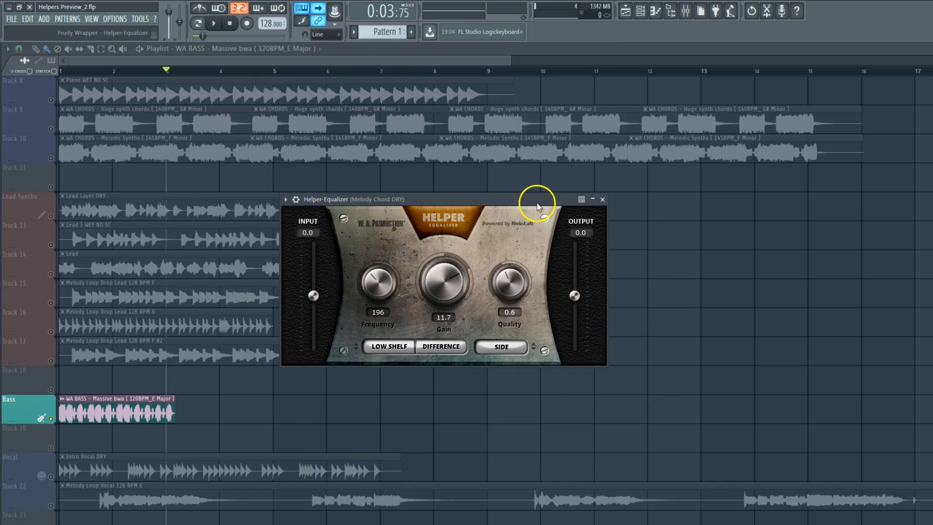